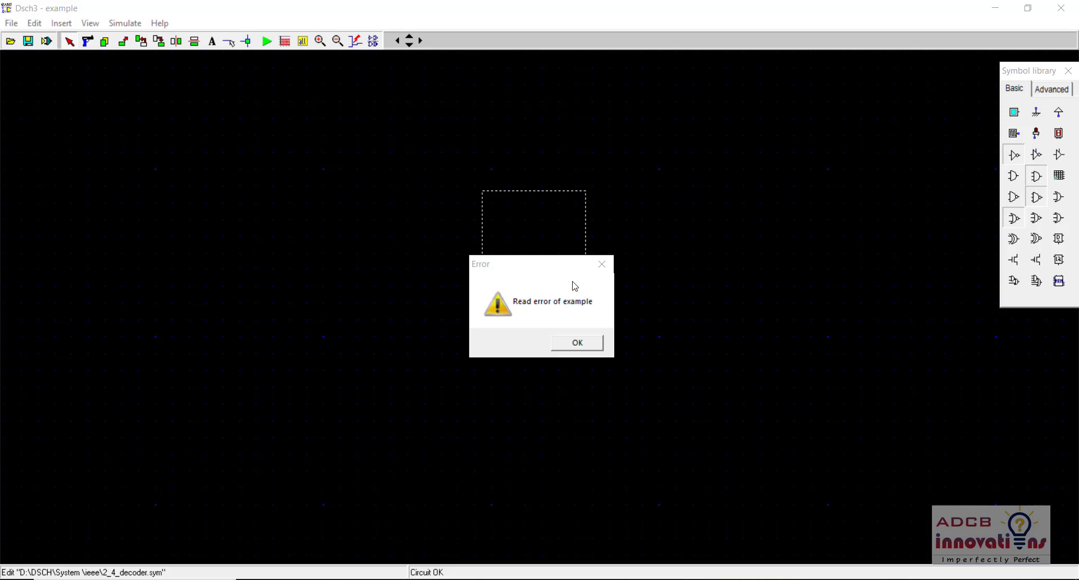
Step: Bring the 2_4_decoder read-error message to the front and acknowledge it with OK
left_click(554, 264)
left_click(573, 342)
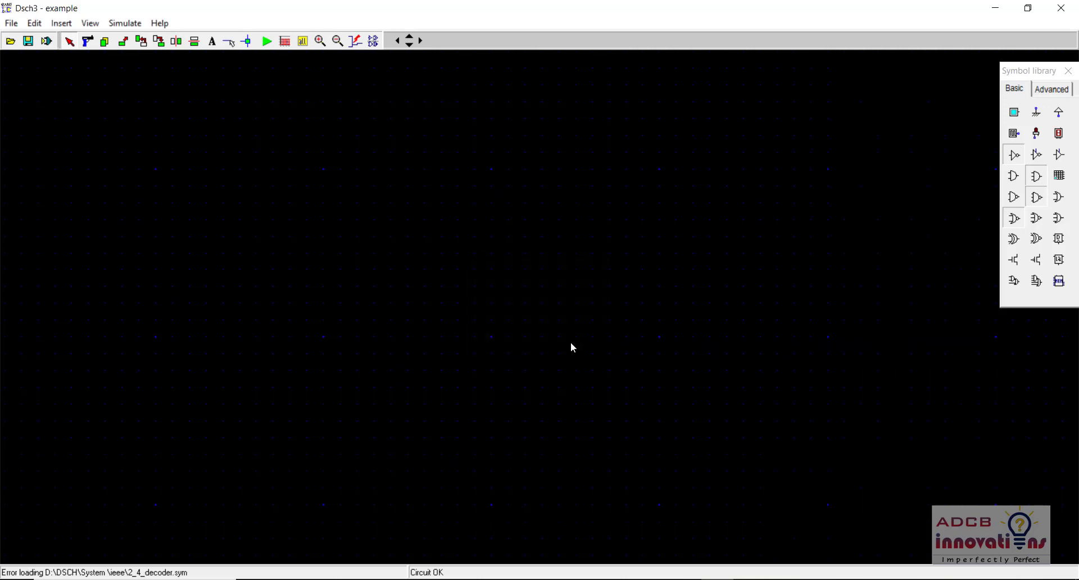
Step: Open the 2pmos_series.sch example without saving the empty schematic
left_click(11, 23)
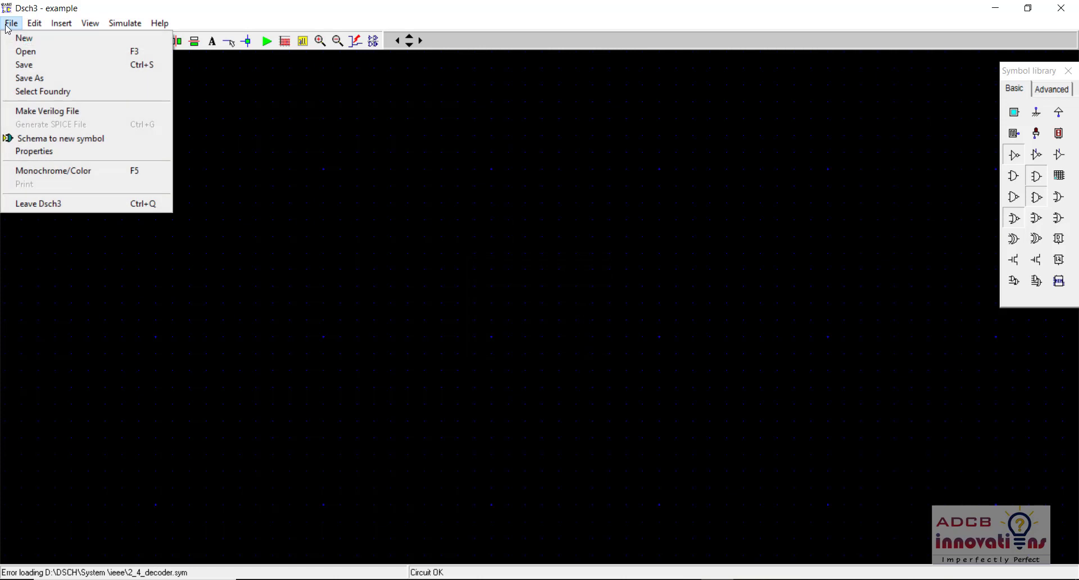
left_click(26, 52)
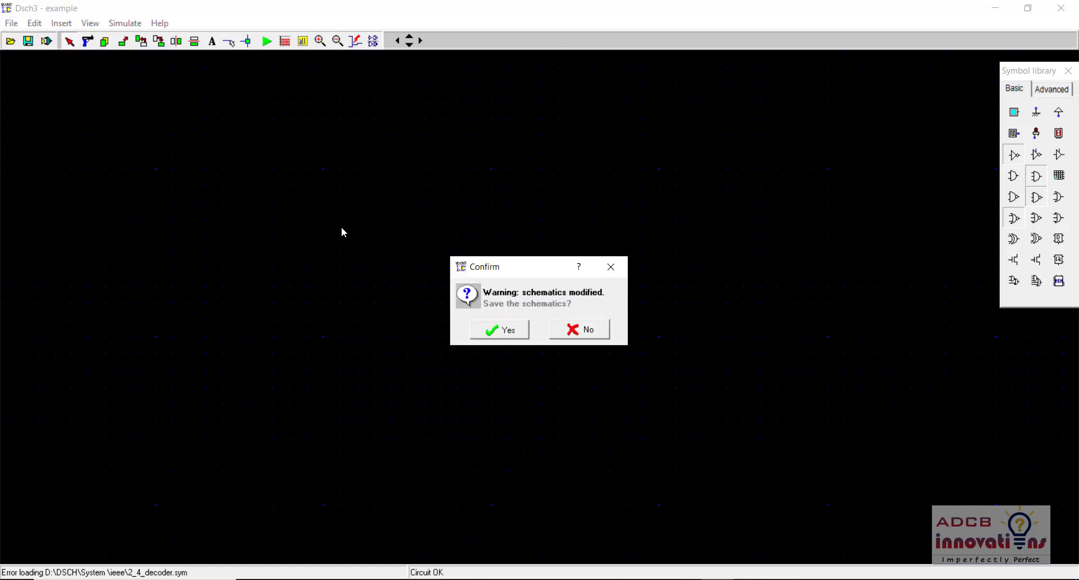
left_click(576, 335)
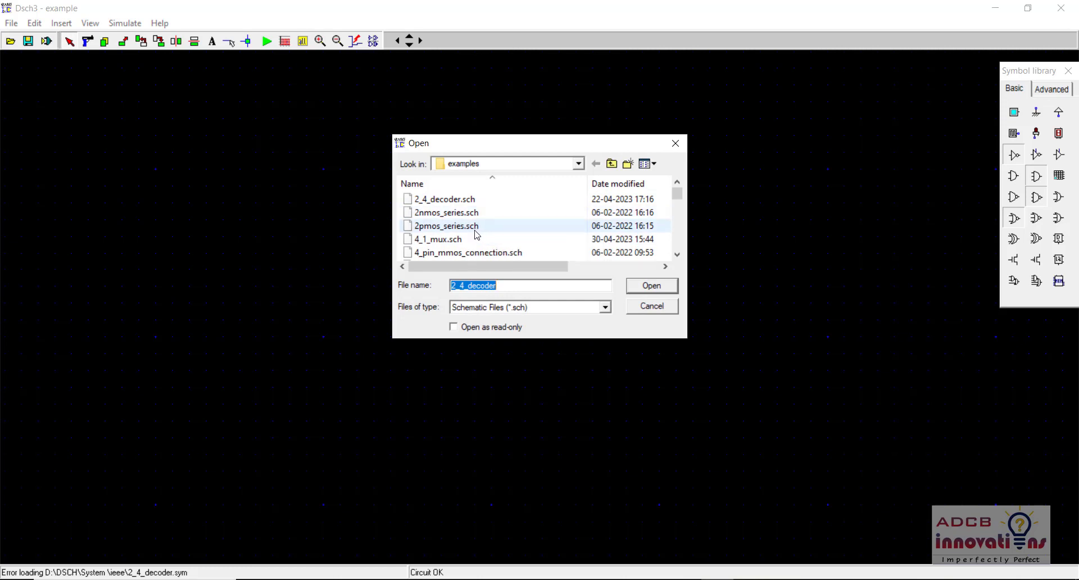
double_click(474, 227)
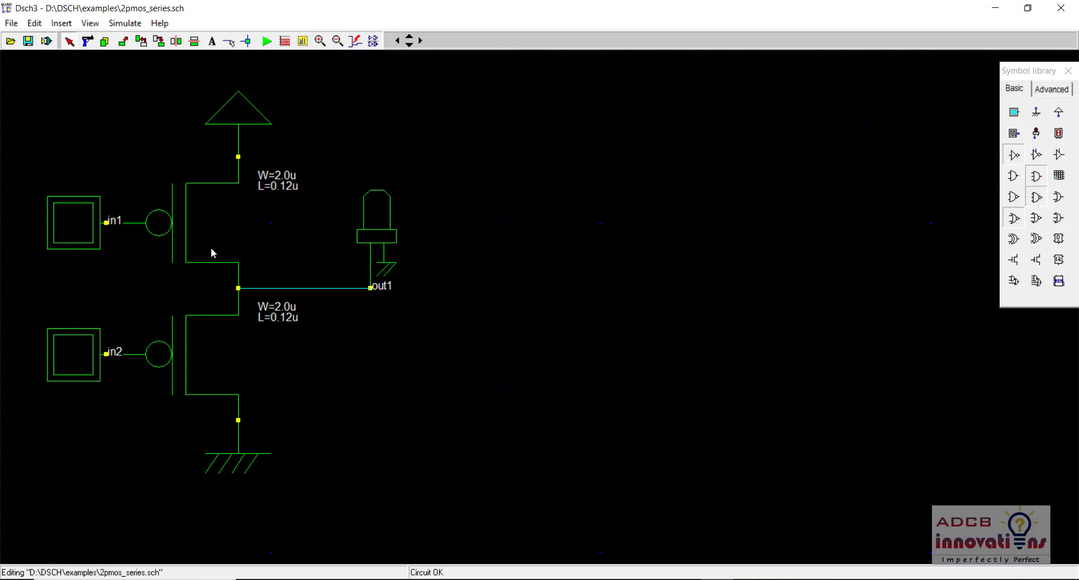
Step: Run a brief simulation of the circuit, stopping it at 80 ns
left_click(268, 43)
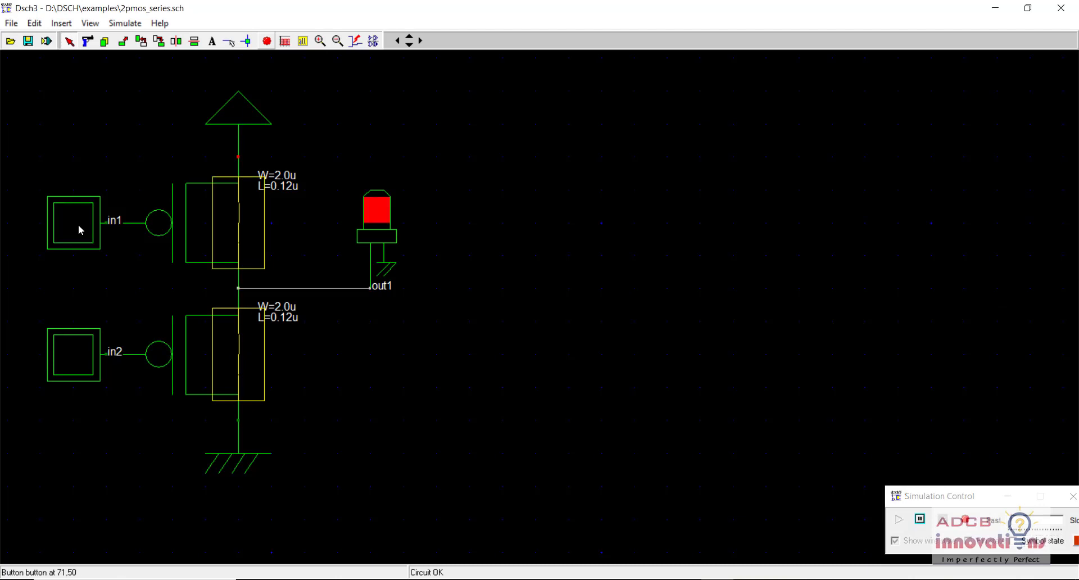
left_click(267, 41)
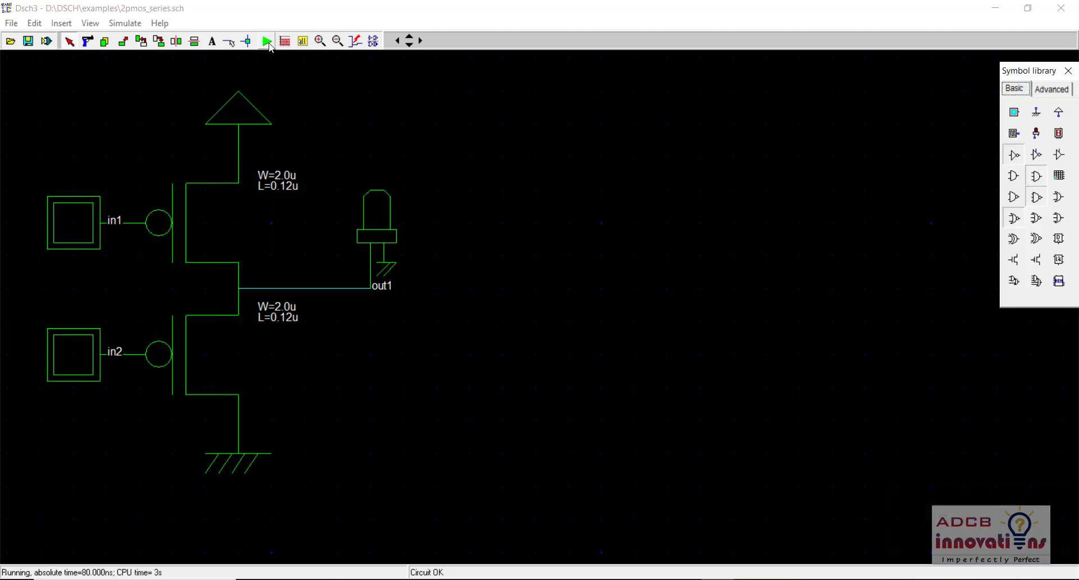
left_click(10, 23)
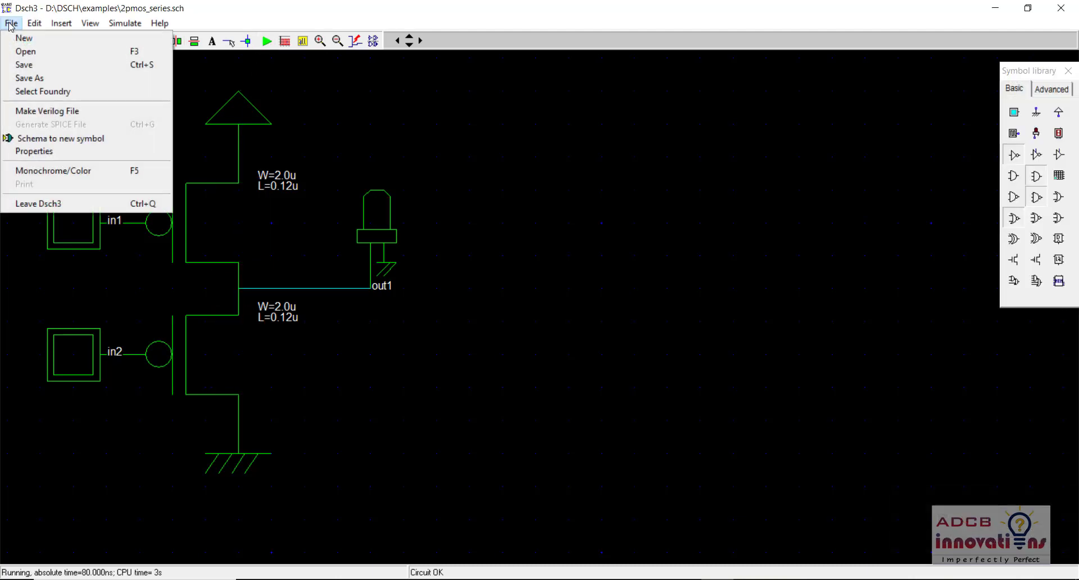
Step: Convert 2pmos_series to a symbol saved in D:\DSCH\System, with pins in1, in2 and out1
left_click(53, 140)
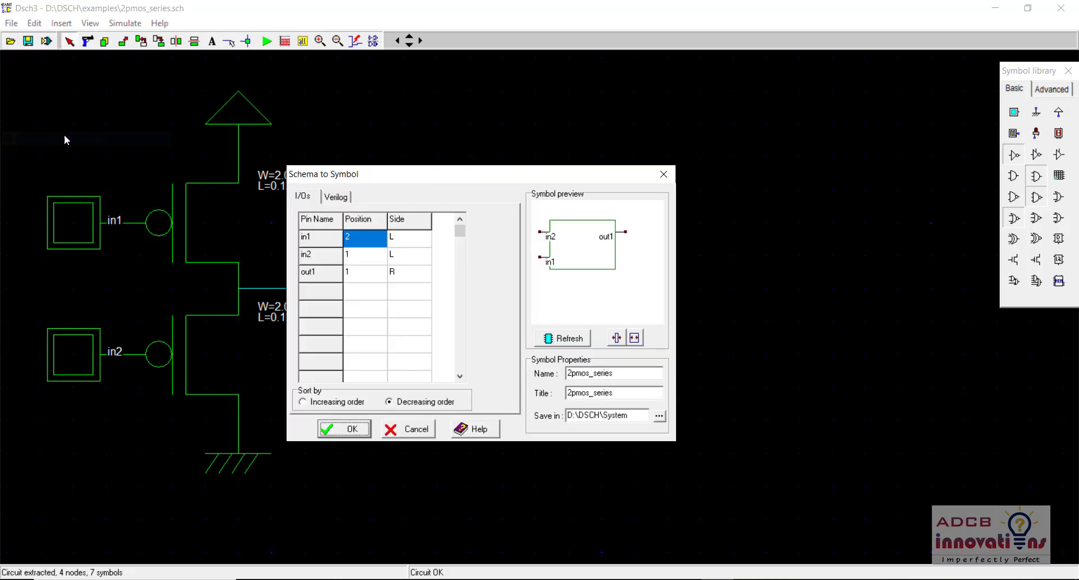
left_click(620, 416)
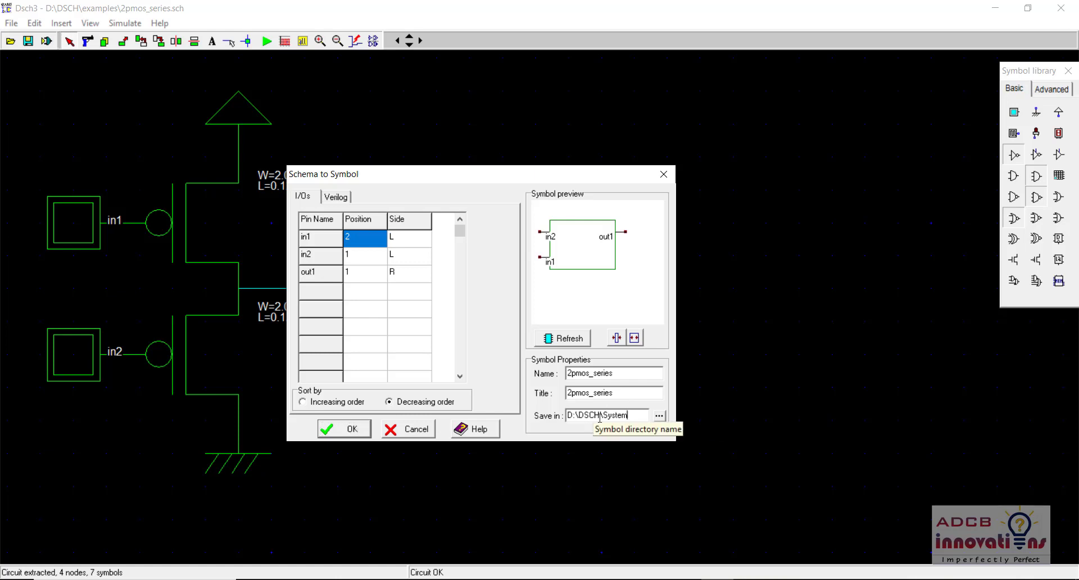
left_click(347, 430)
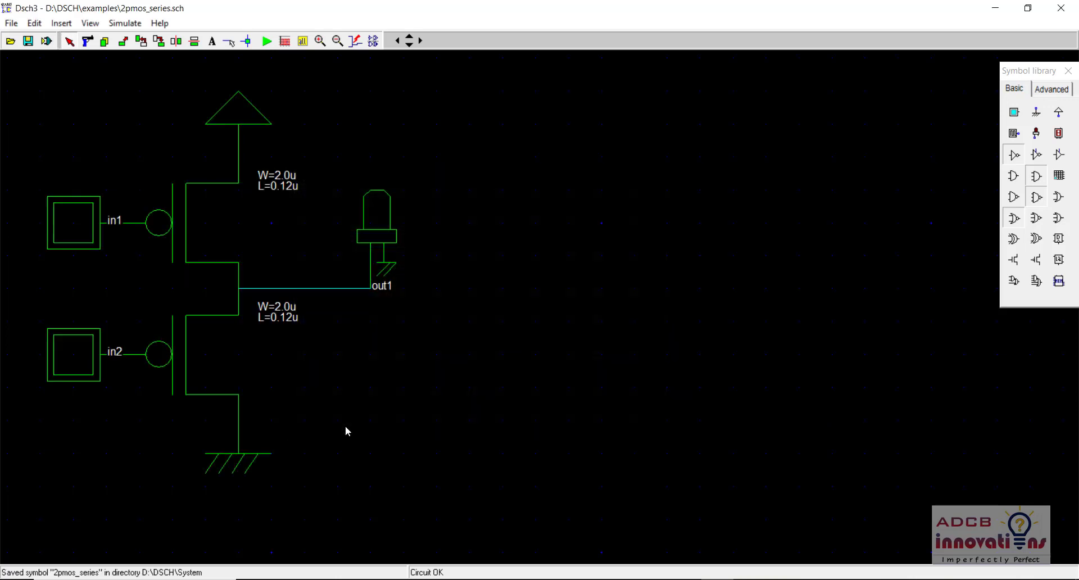
Step: Start a new schematic, try placing 2pmos_series.sym, and acknowledge the load error
left_click(11, 24)
left_click(23, 38)
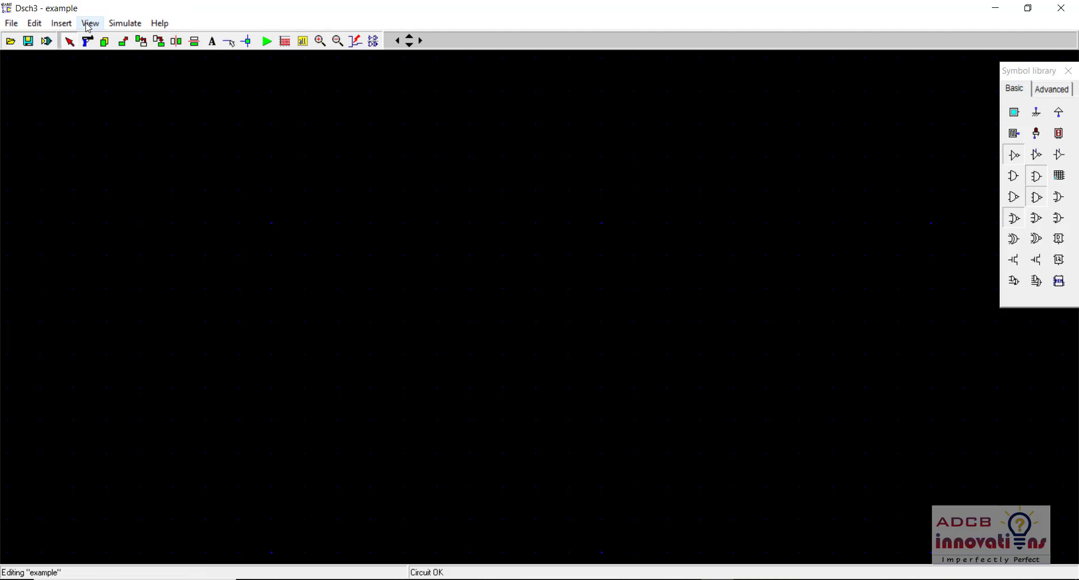
left_click(61, 24)
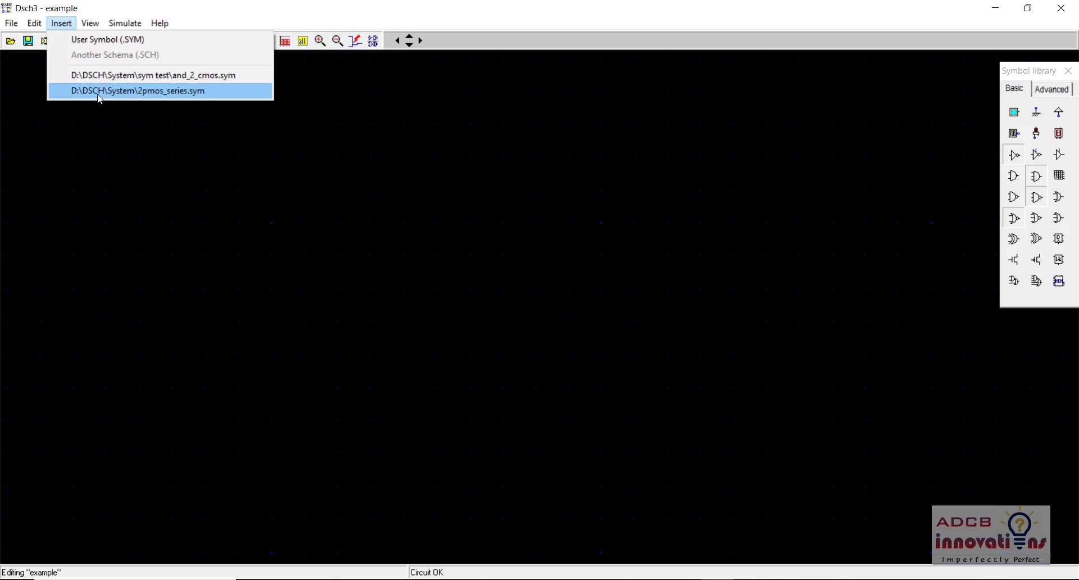
left_click(174, 94)
left_click(616, 356)
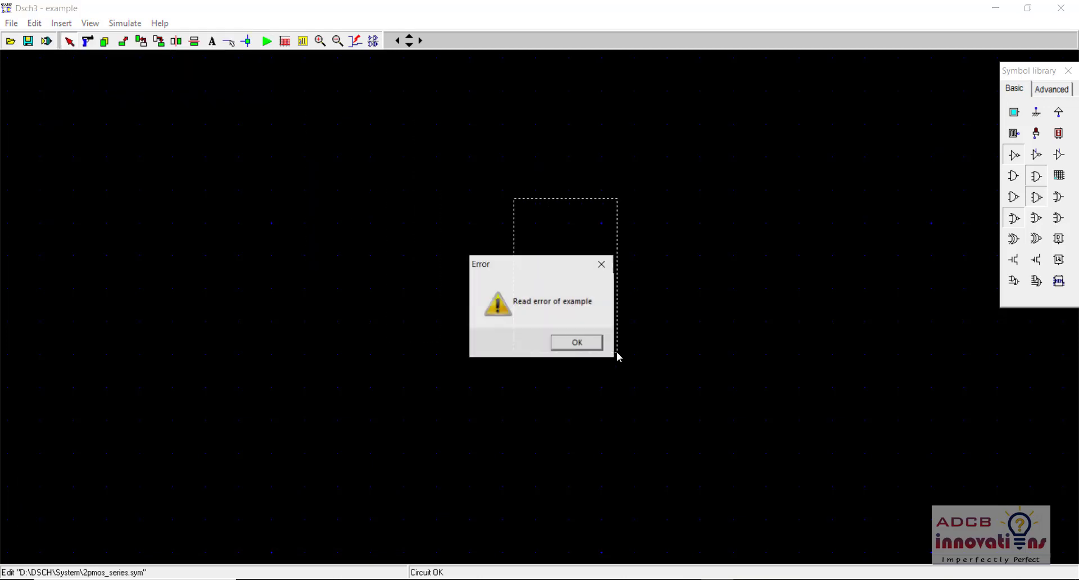
left_click(581, 346)
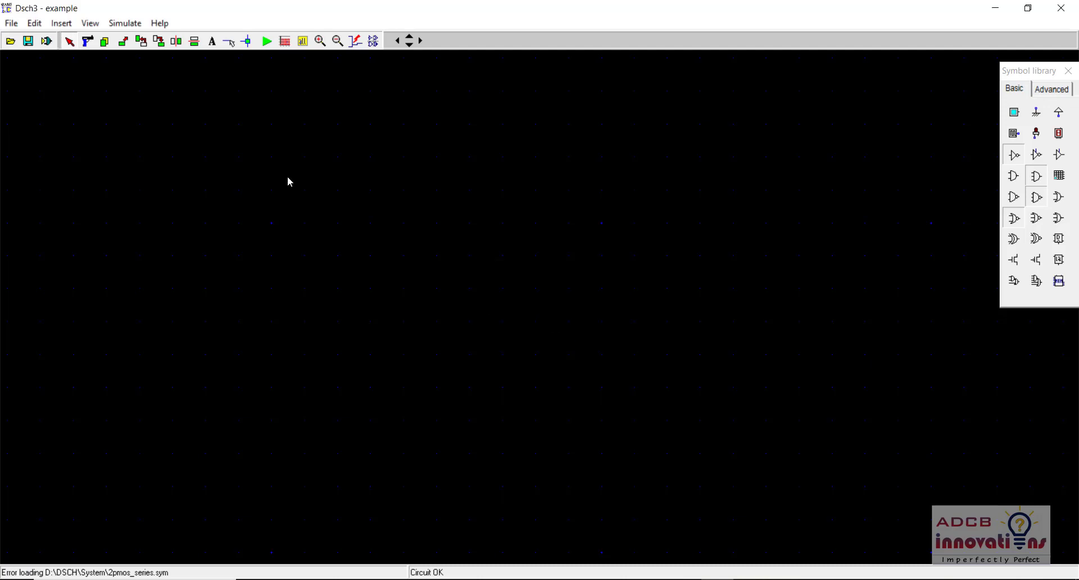
left_click(89, 24)
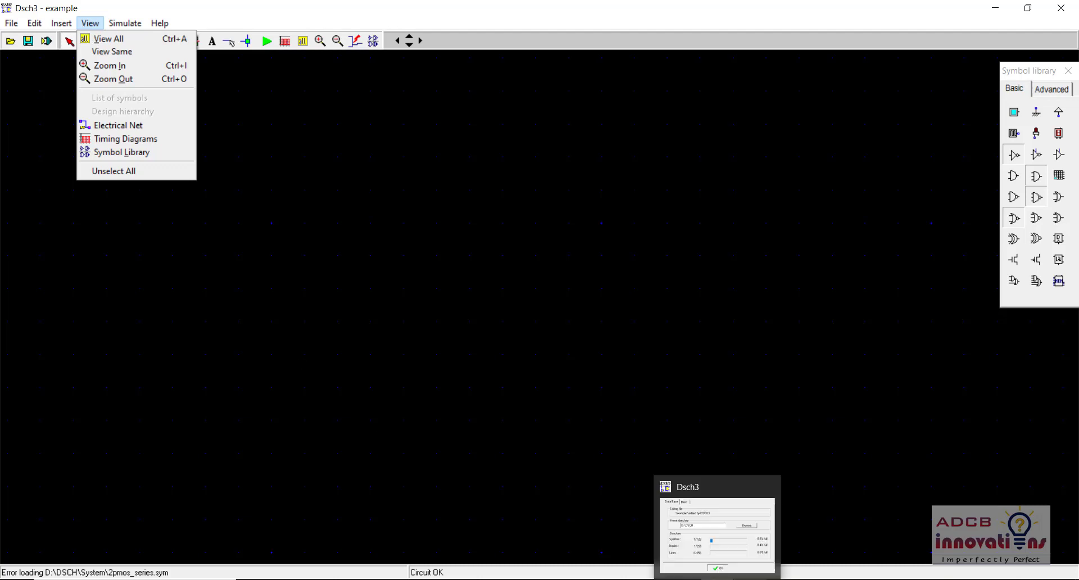
Step: Retry inserting the saved 2pmos_series symbol into the schematic
left_click(713, 579)
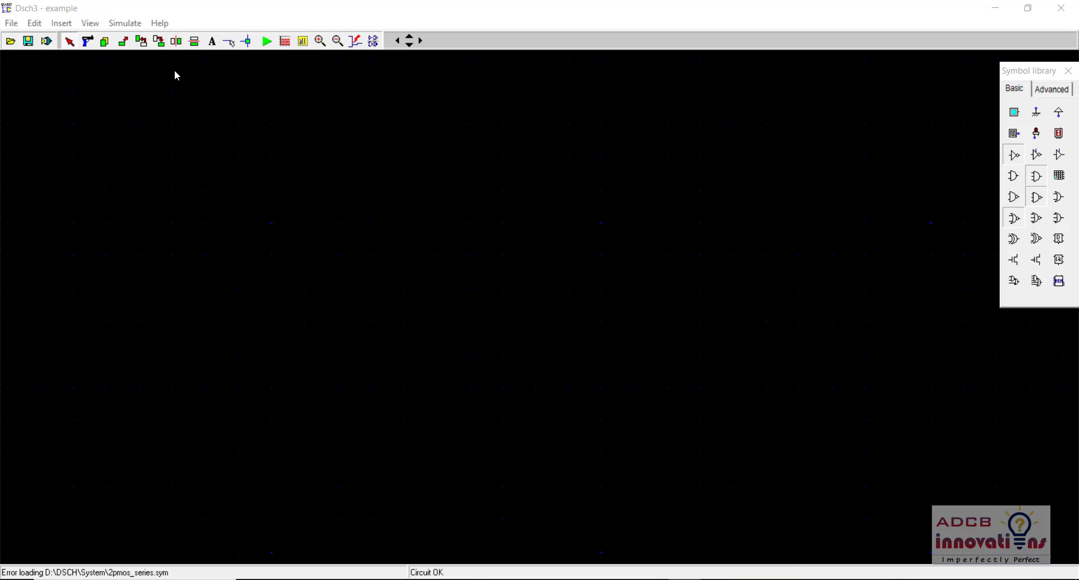
left_click(212, 67)
left_click(213, 67)
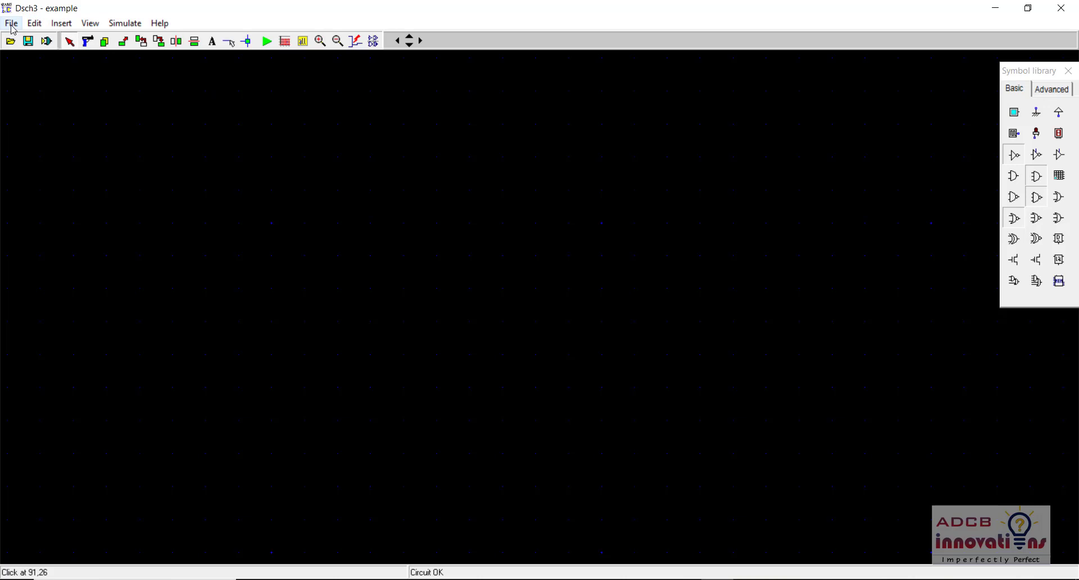
left_click(62, 23)
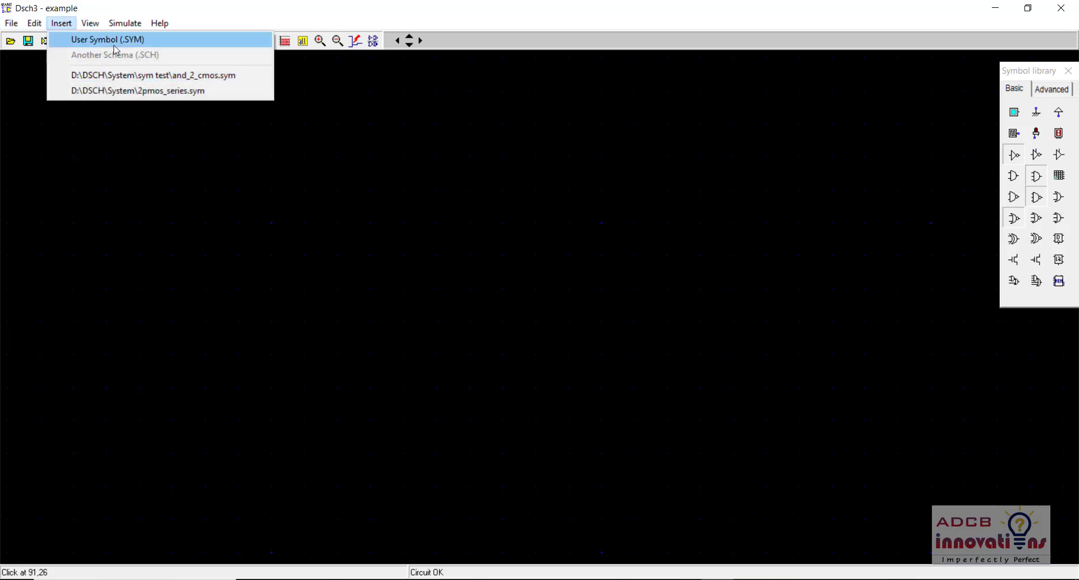
left_click(131, 92)
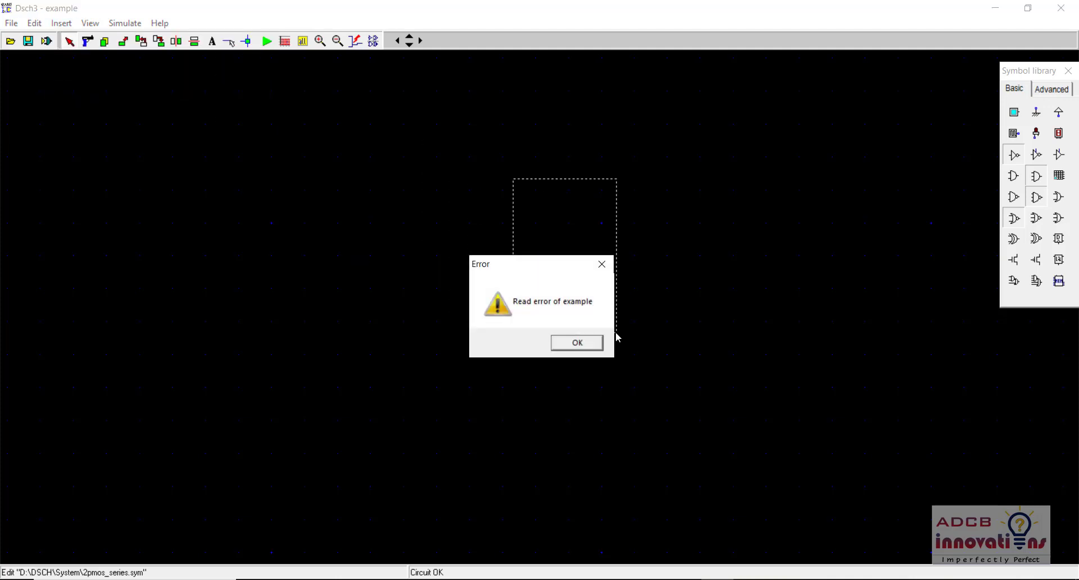
Step: Dismiss the read error and exit DSCH3 without saving, confirming the quit
left_click(592, 343)
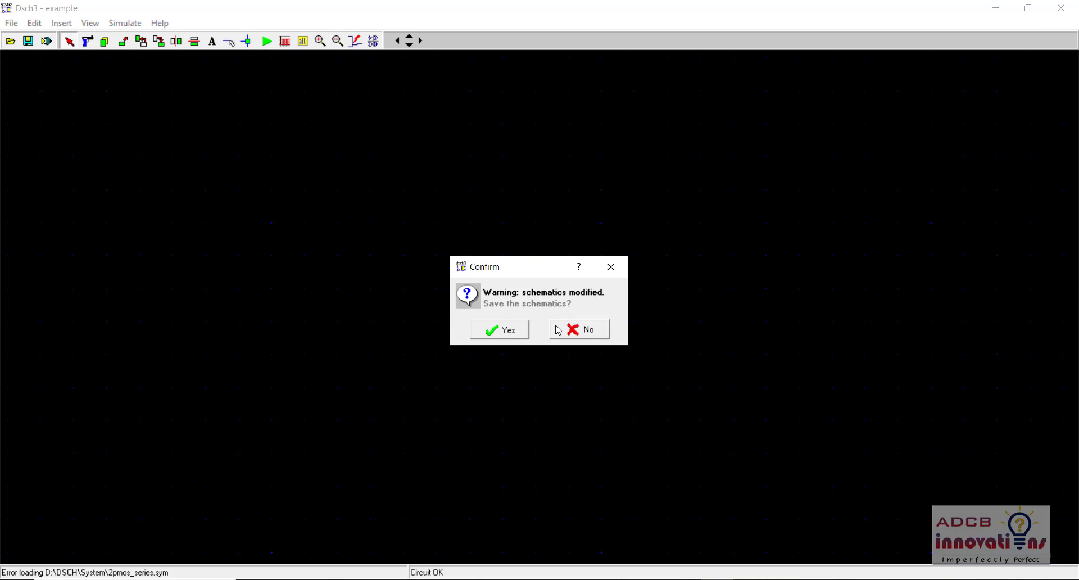
left_click(558, 329)
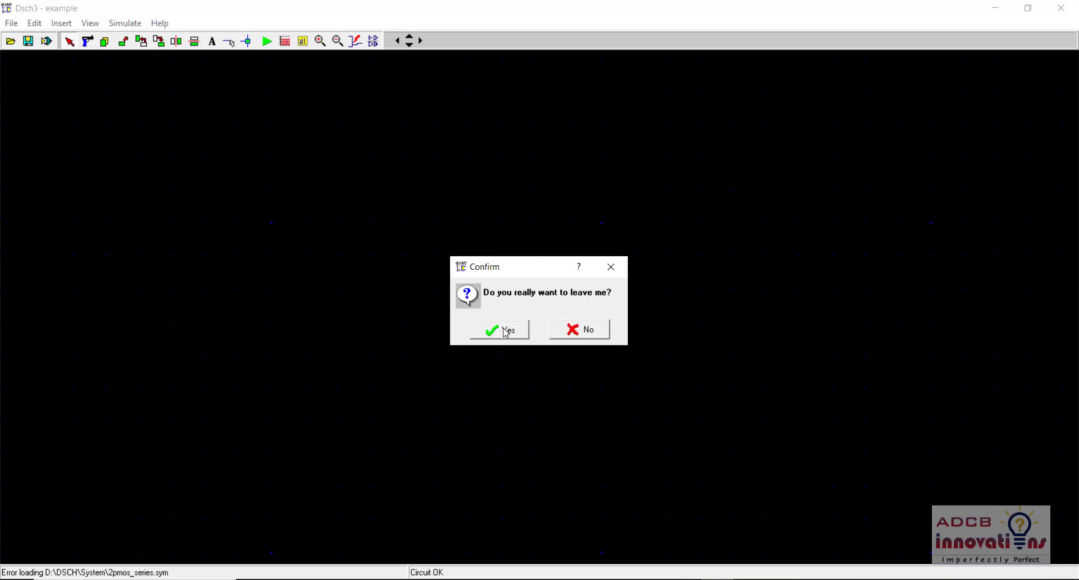
left_click(506, 331)
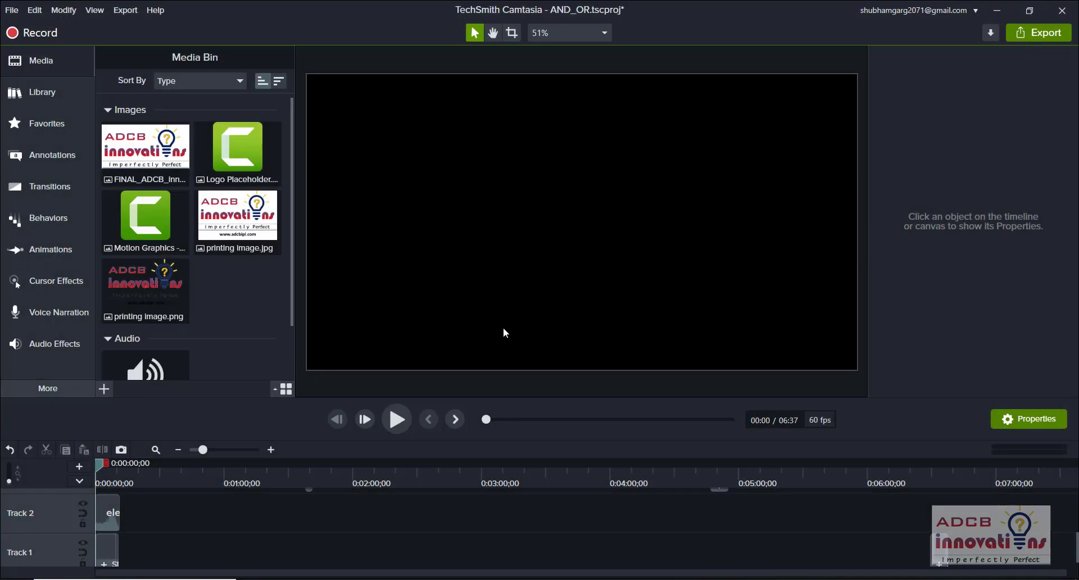
Step: Relaunch Dsch3 from the D:\DSCH\System folder in File Explorer
left_click(993, 11)
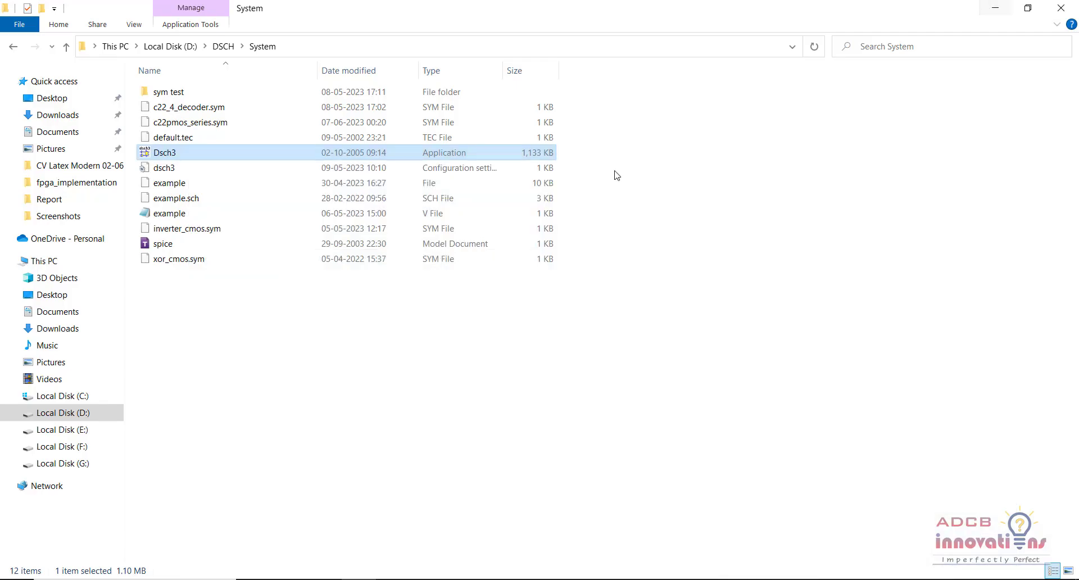
double_click(387, 153)
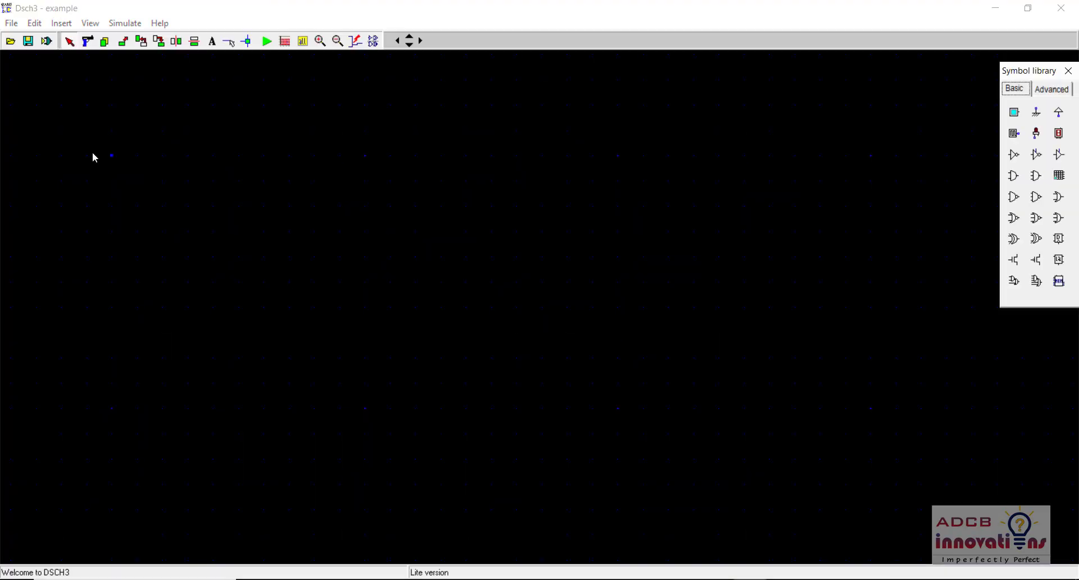
left_click(13, 24)
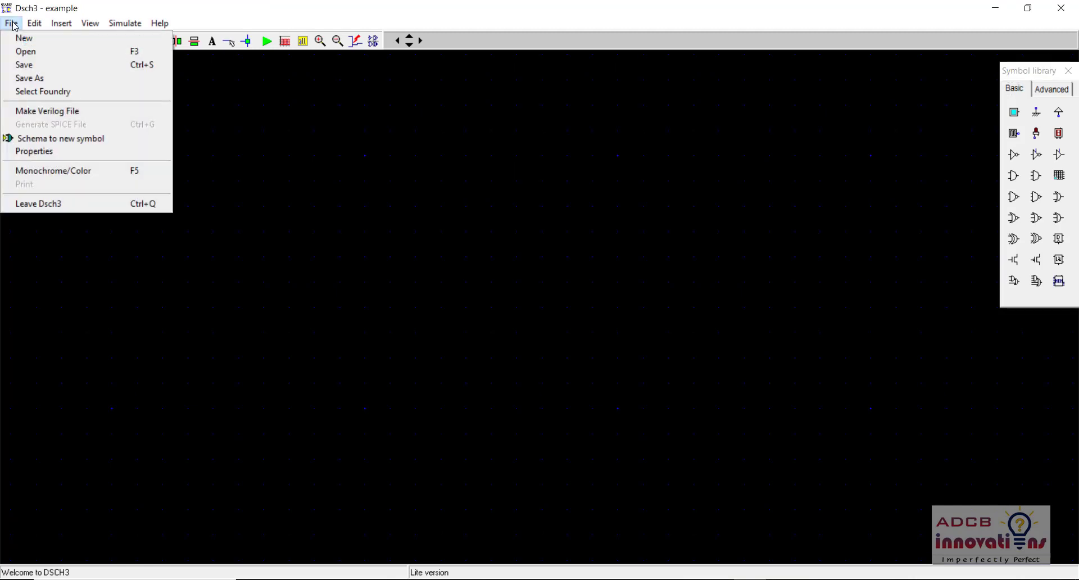
left_click(56, 151)
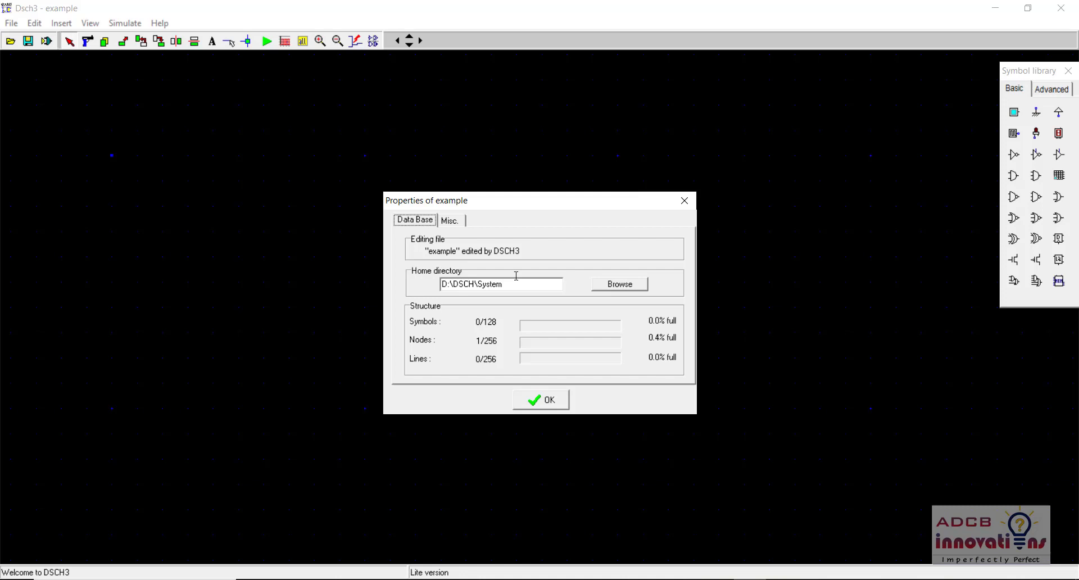
left_click_drag(503, 284, 475, 282)
left_click(476, 282)
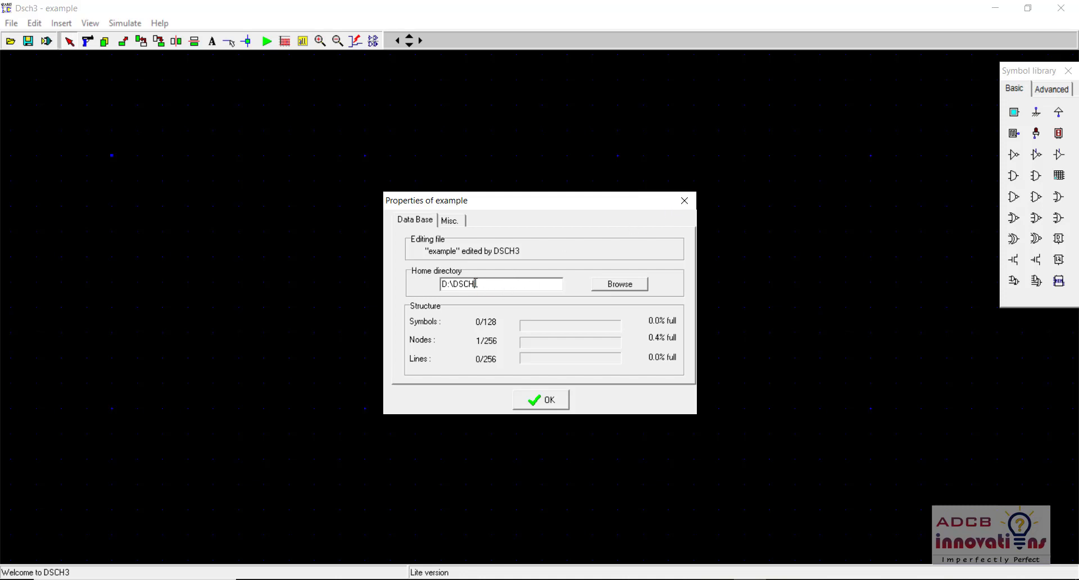
left_click(548, 401)
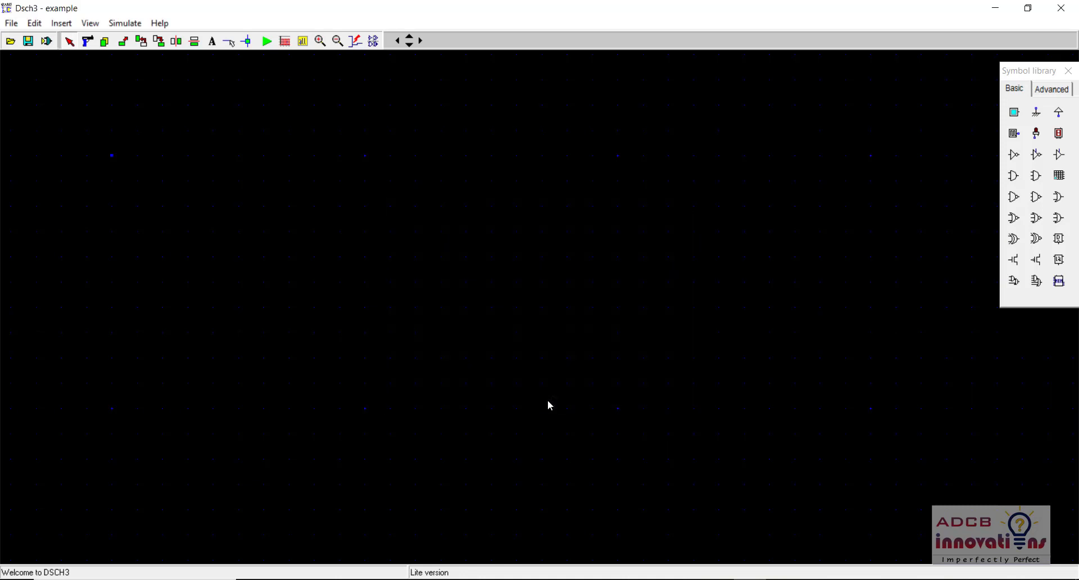
Step: Open the 2nmos_series.sch schematic
left_click(61, 23)
mouse_move(15, 20)
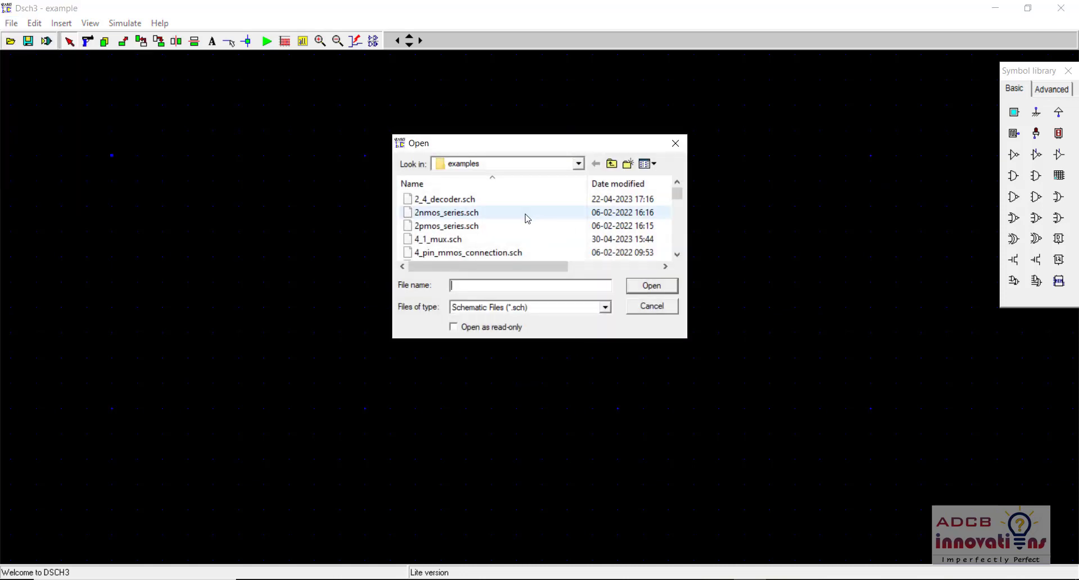
double_click(520, 215)
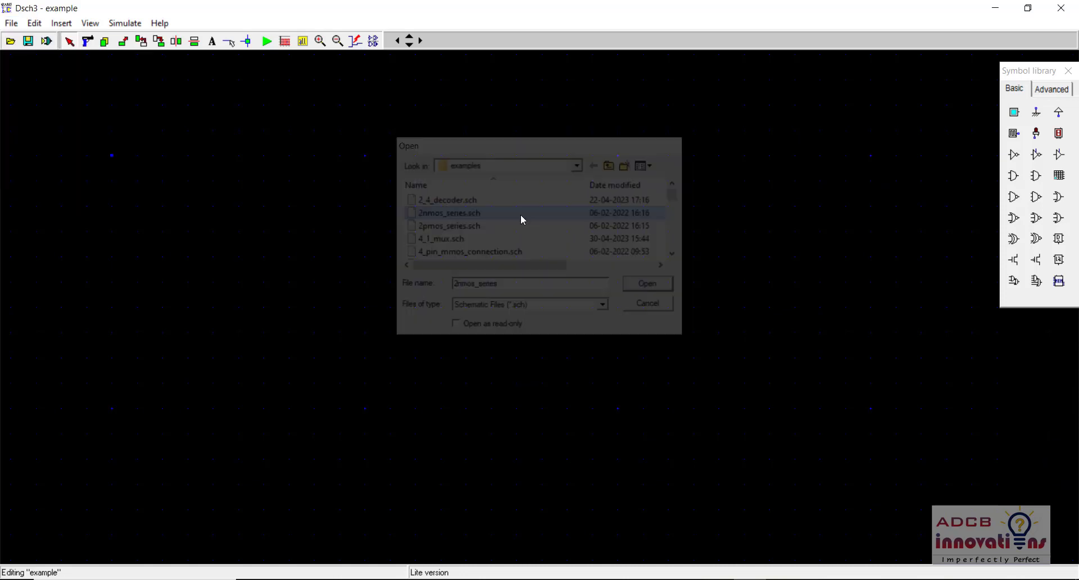
Step: Convert the schematic to a symbol with Name and Title new_sym in D:\DSCH\System
left_click(56, 25)
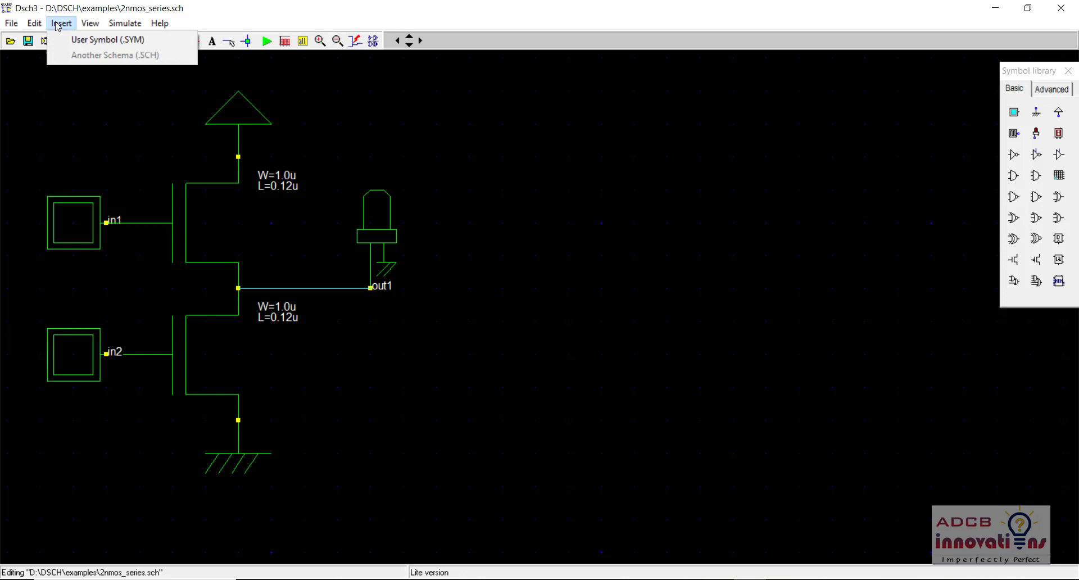
left_click(56, 140)
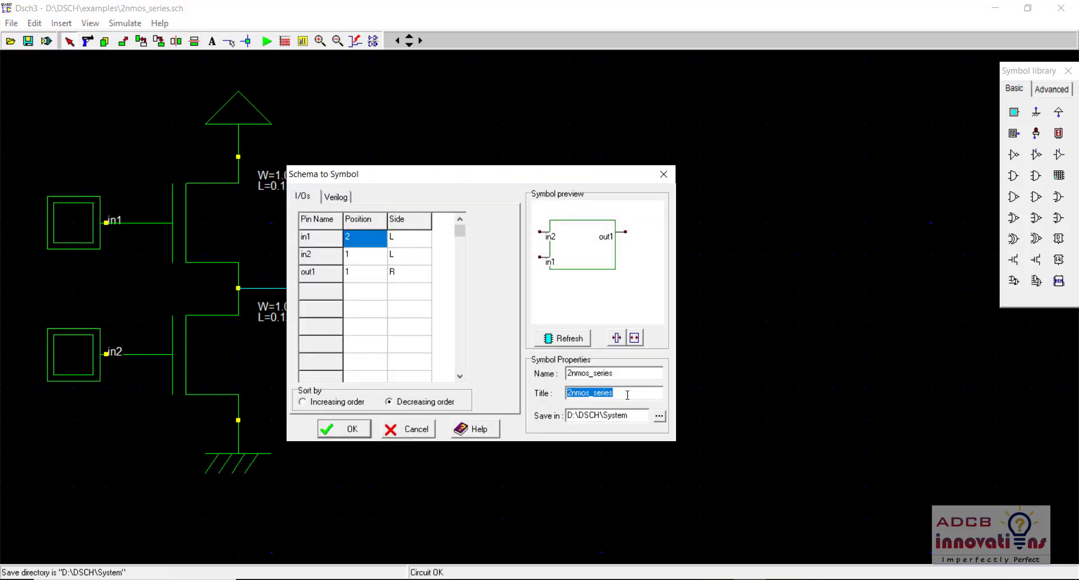
type("new_sym")
double_click(610, 373)
type("new_sym")
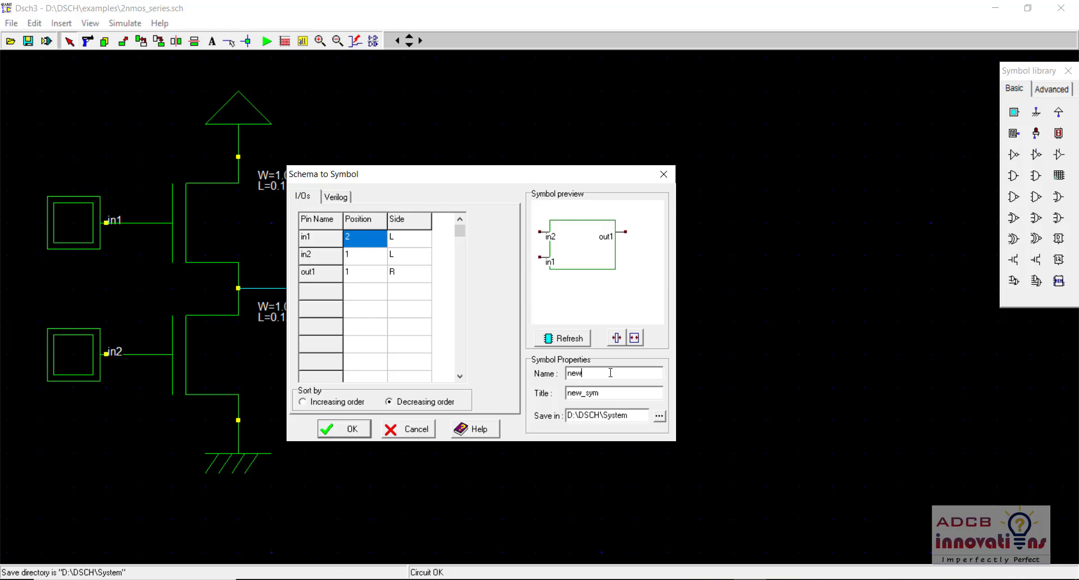
left_click(359, 428)
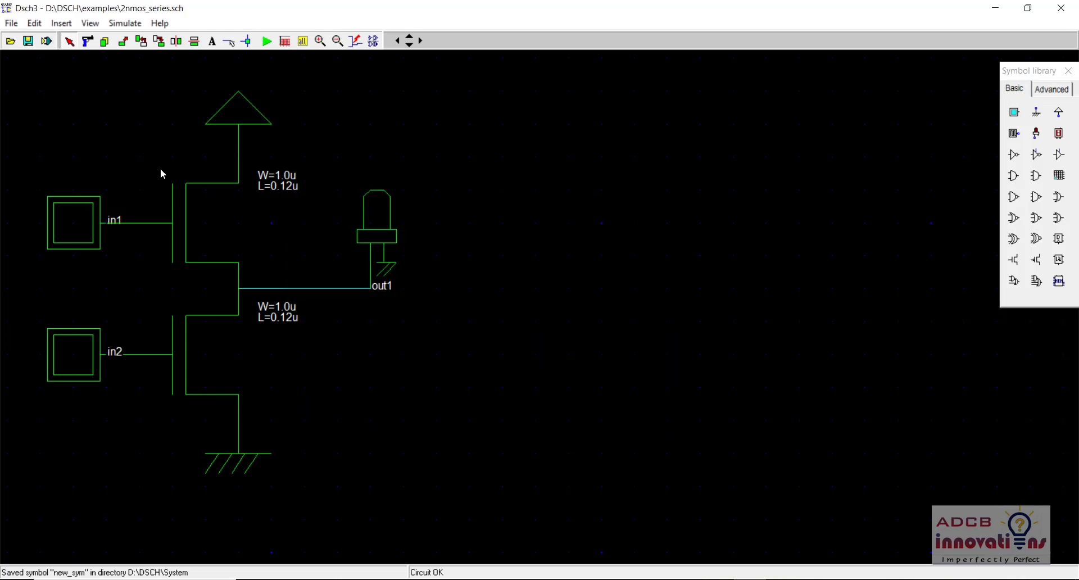
Step: Start a new schematic and place new_sym.sym, showing pins in1, in2 and out1
left_click(12, 23)
left_click(23, 38)
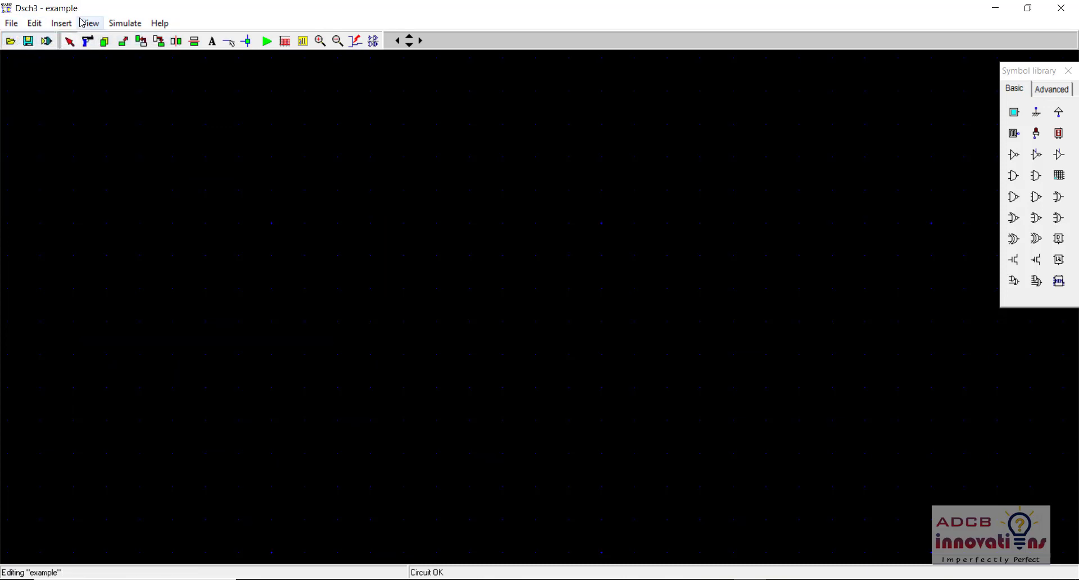
left_click(63, 24)
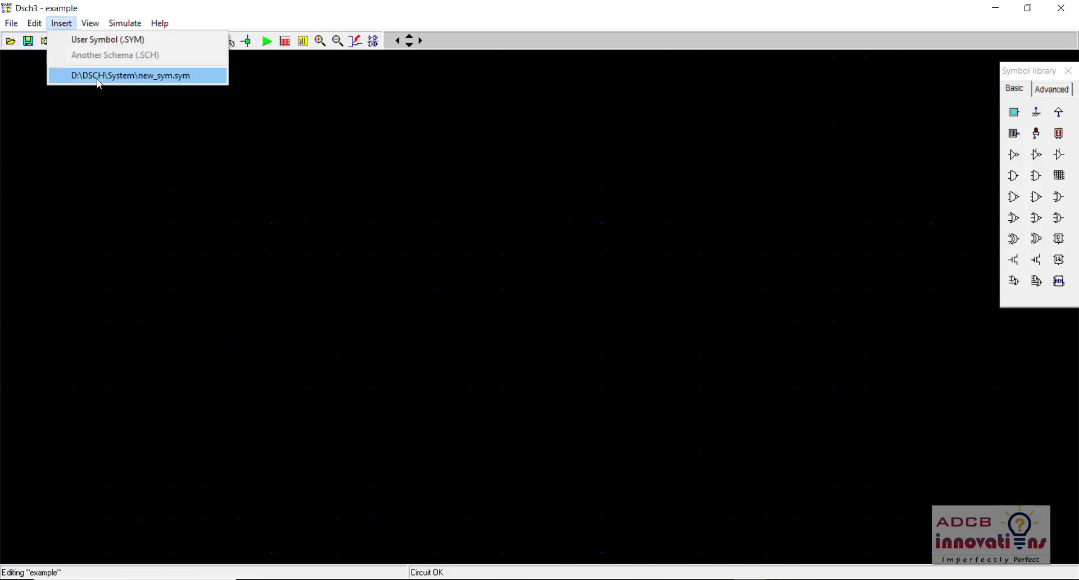
left_click(130, 75)
left_click(660, 370)
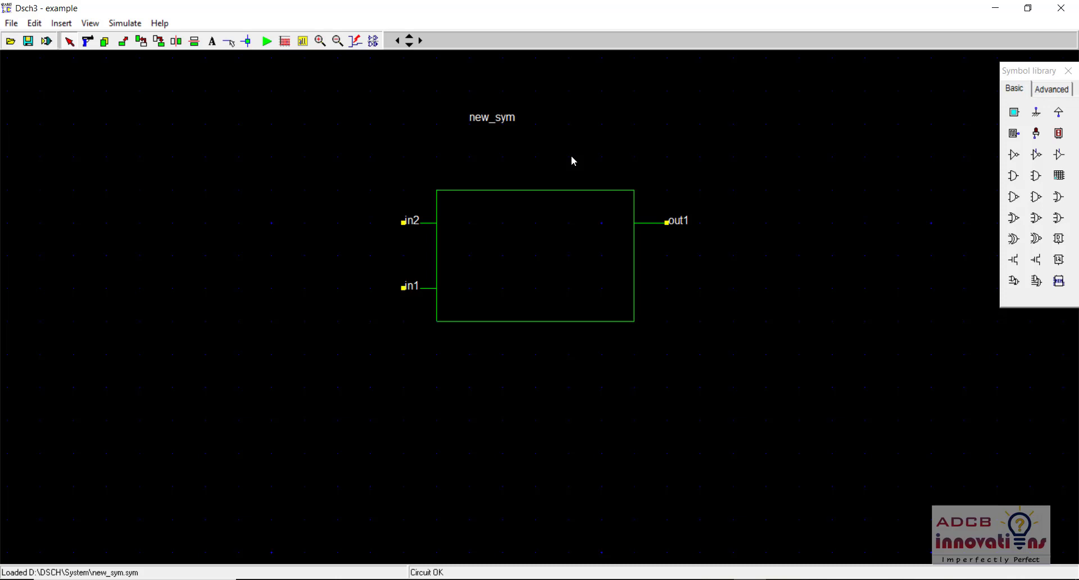
Step: Delete the placed new_sym block and browse for a user symbol file
left_click(87, 42)
left_click(520, 268)
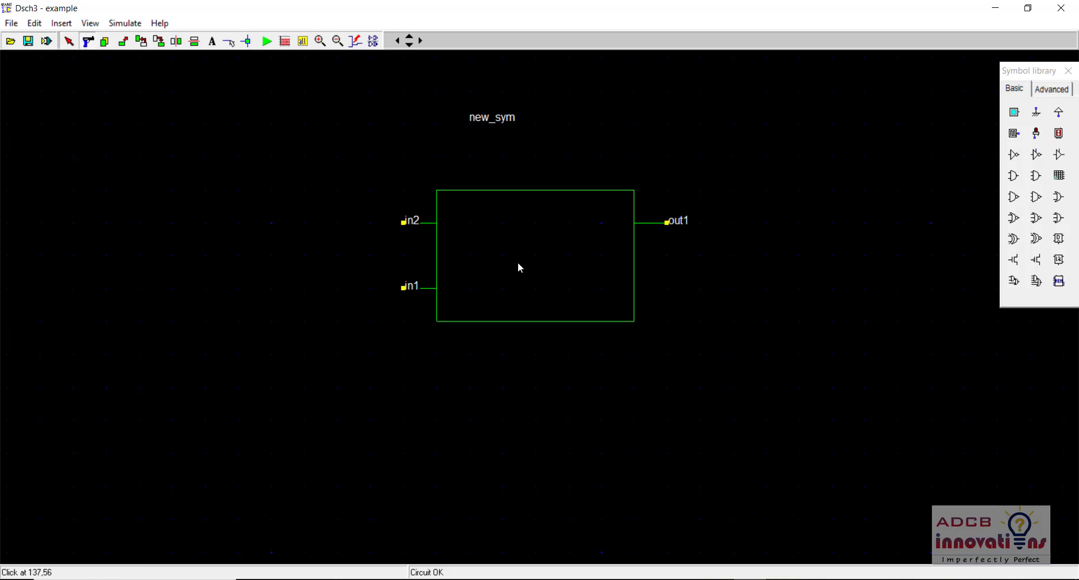
left_click(62, 23)
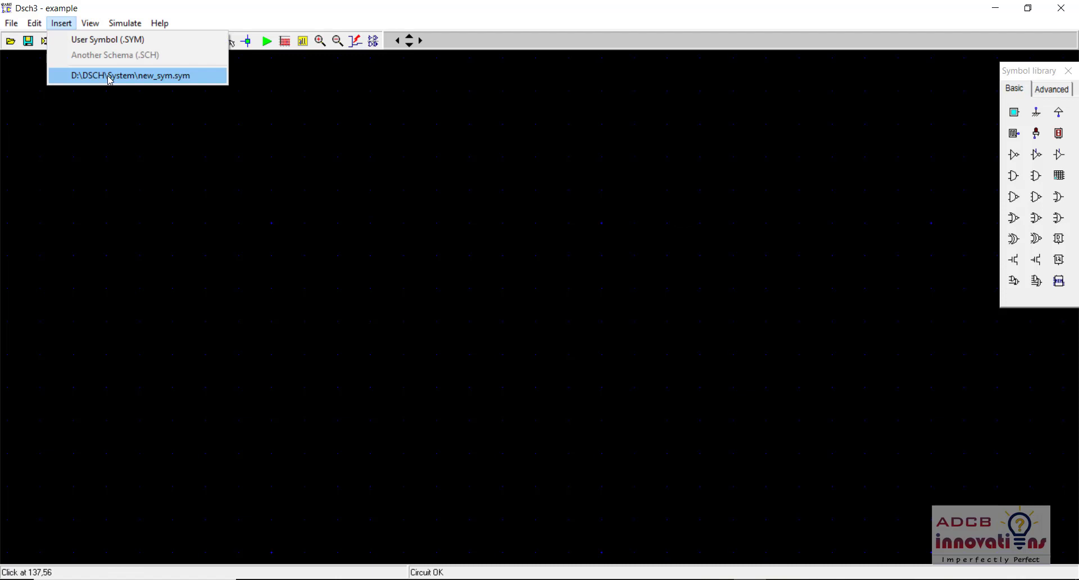
left_click(106, 39)
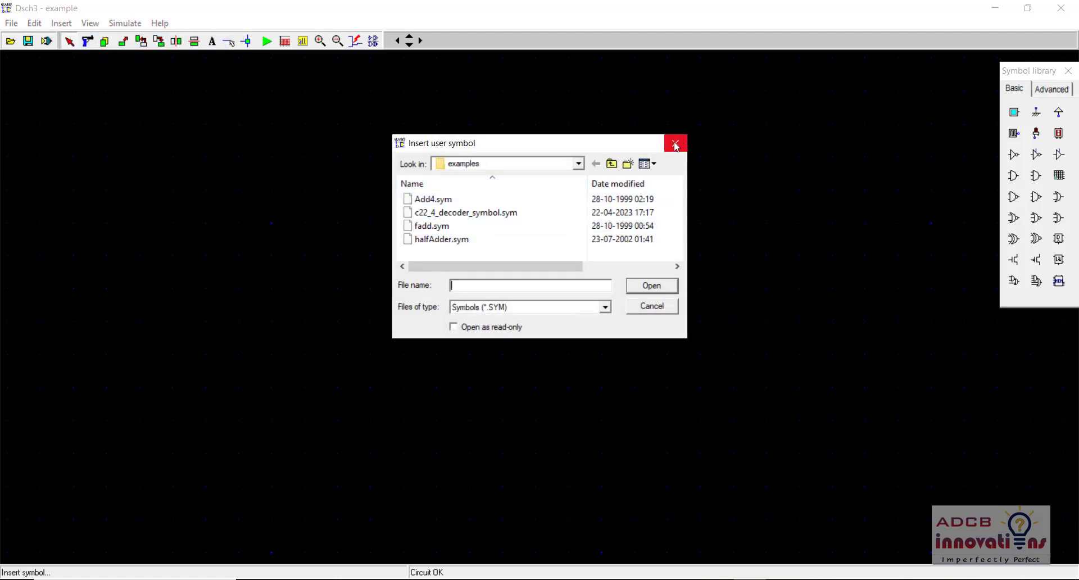
Step: Select new_sym.sym in D:\DSCH\System, then close the window without inserting
left_click(614, 164)
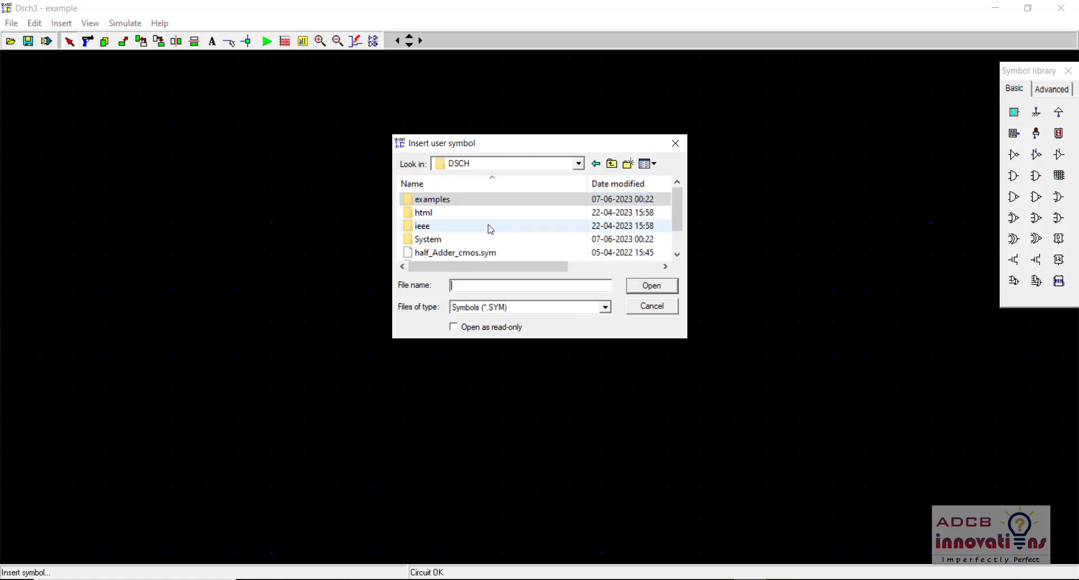
double_click(487, 238)
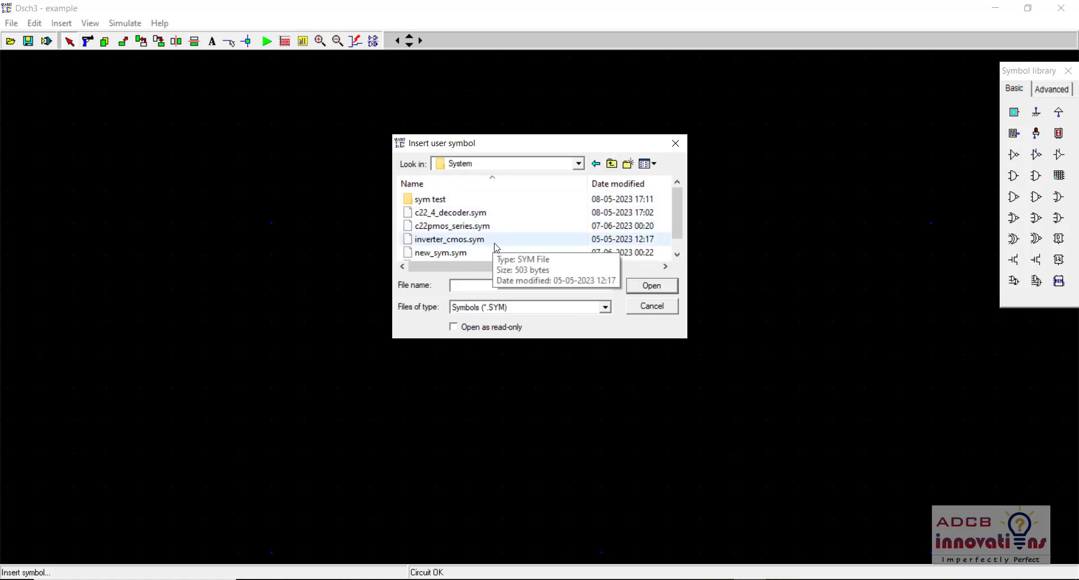
left_click(487, 258)
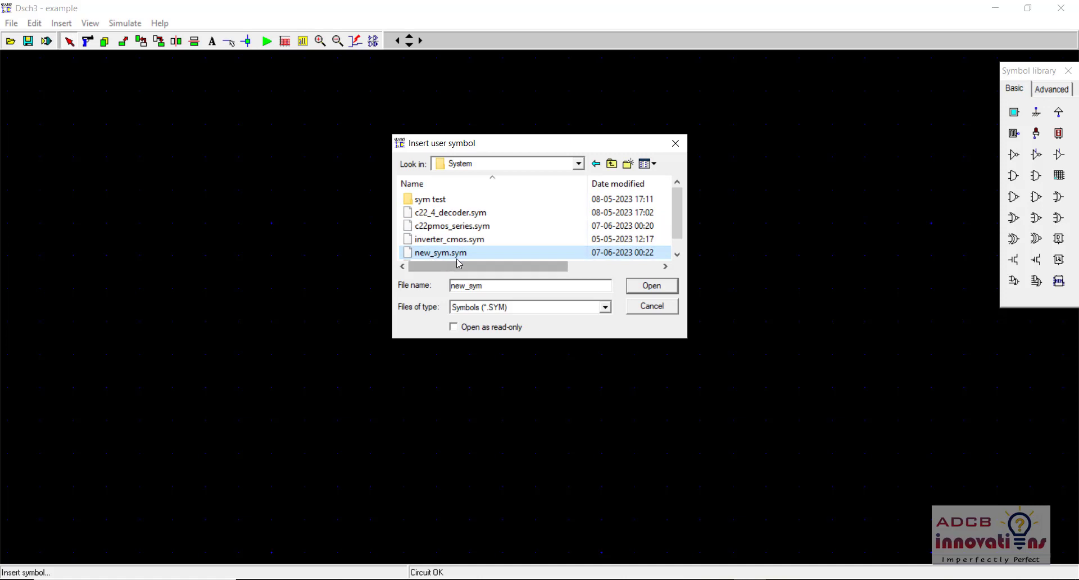
left_click(674, 145)
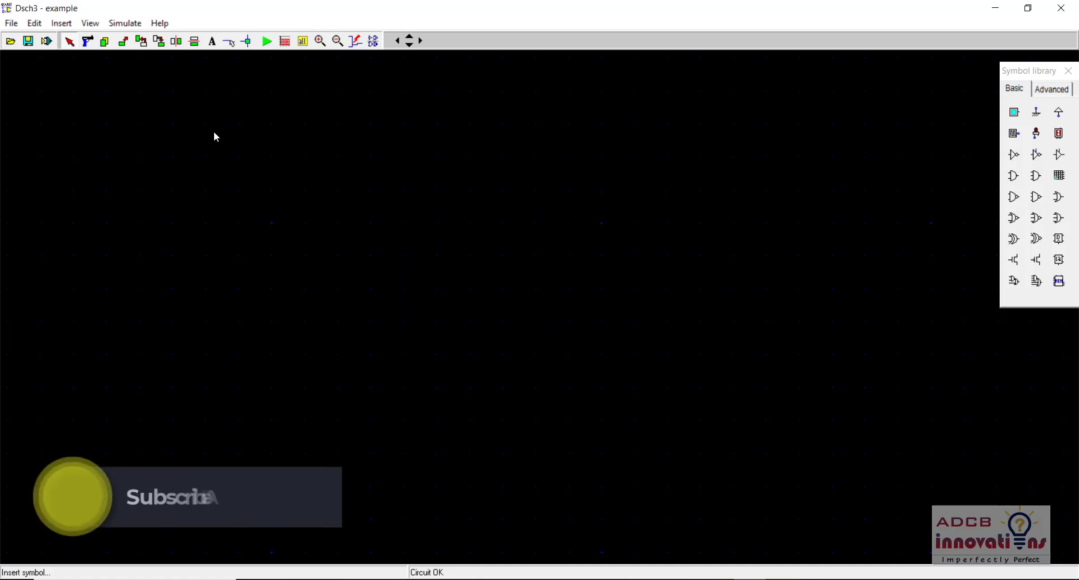
Step: Open 2nmos_series.sch, declining to save the current schematic
left_click(10, 25)
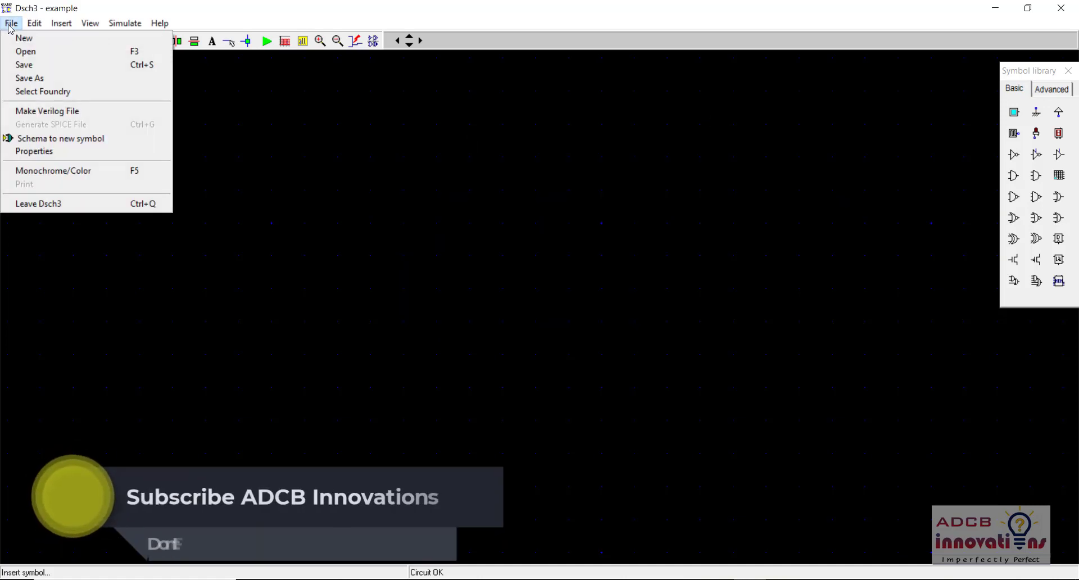
left_click(25, 51)
left_click(565, 330)
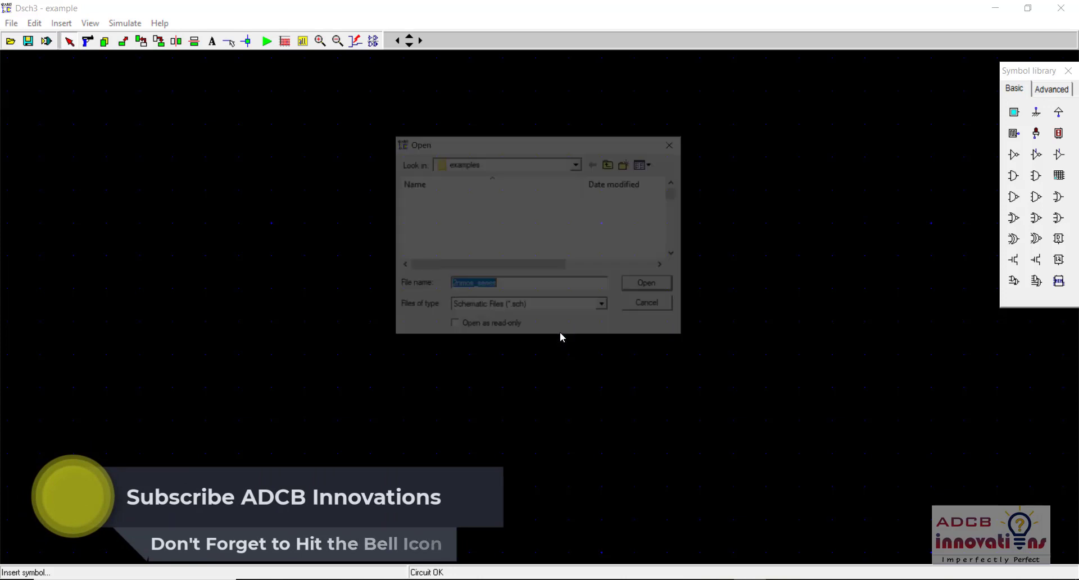
double_click(460, 214)
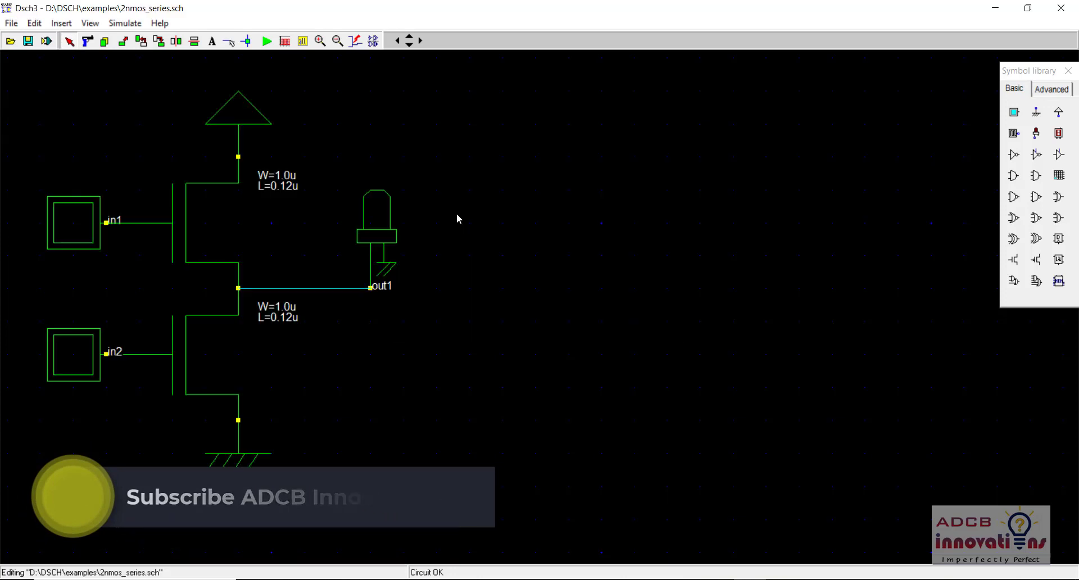
Step: Convert it to a symbol, editing the Save in path to D:\DSCH\System\ieee
left_click(11, 23)
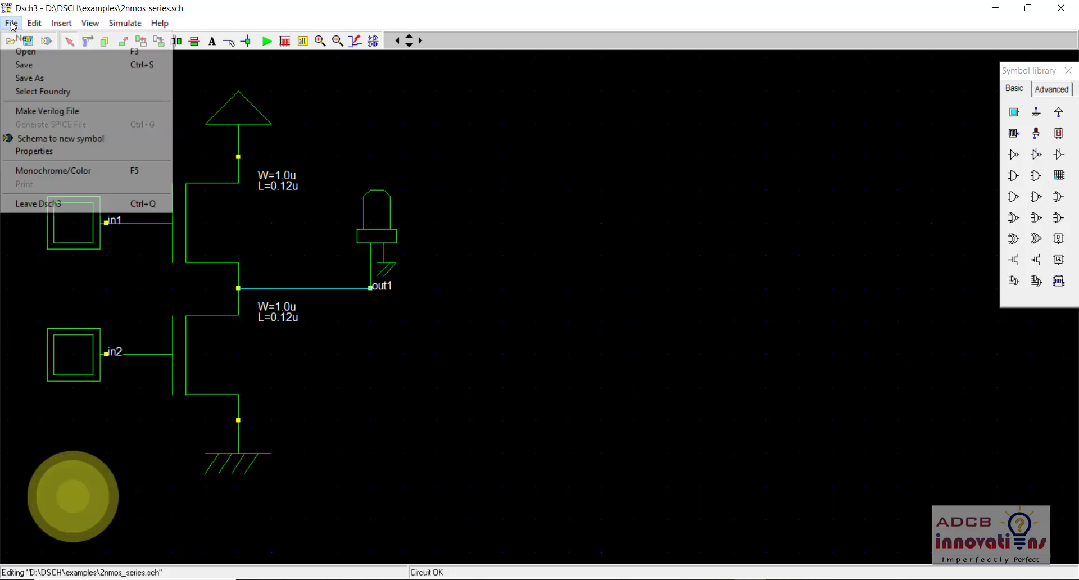
left_click(67, 144)
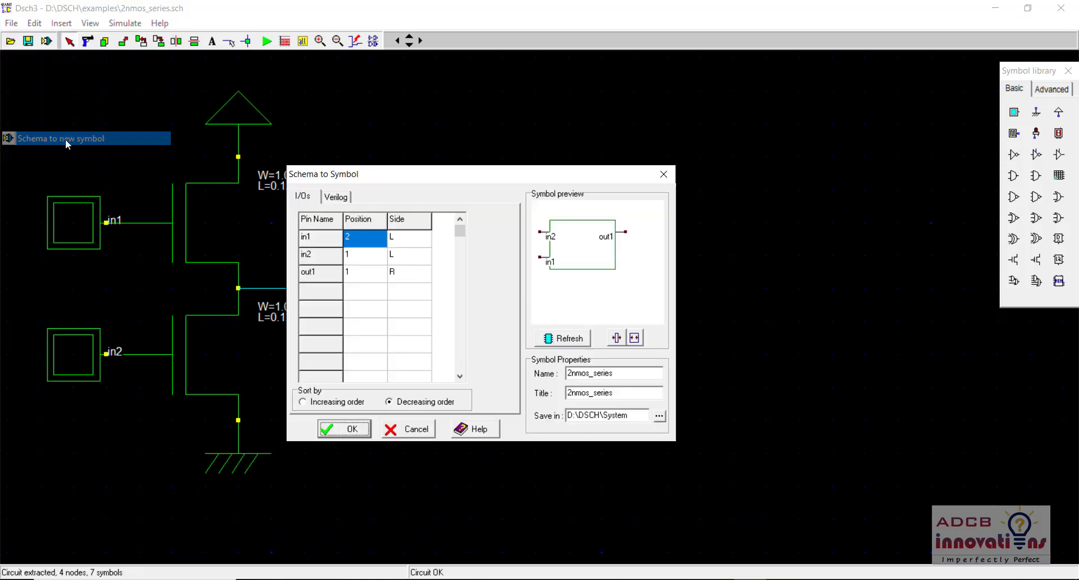
left_click_drag(637, 415, 556, 400)
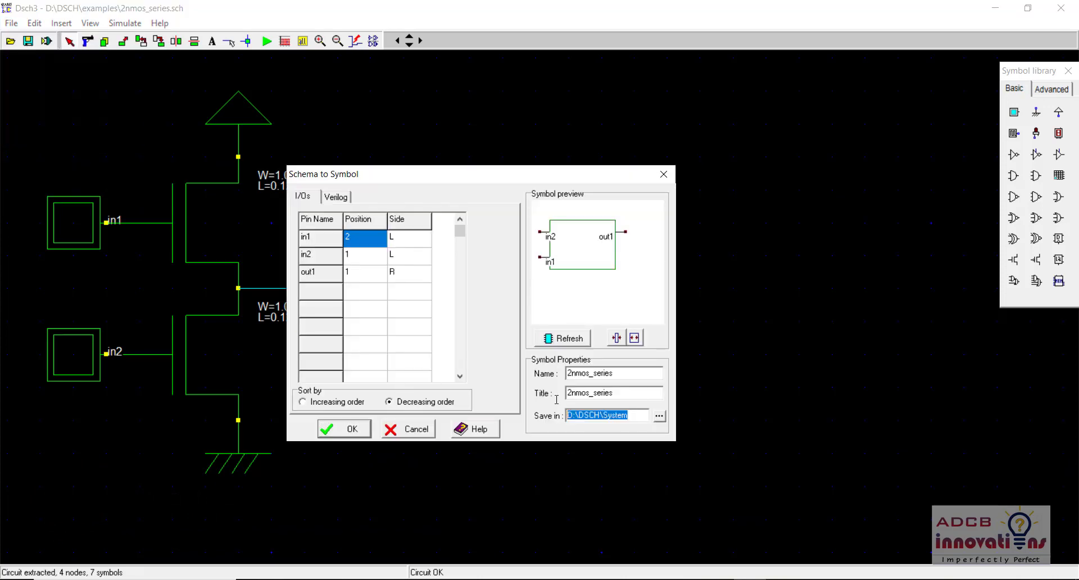
left_click(614, 415)
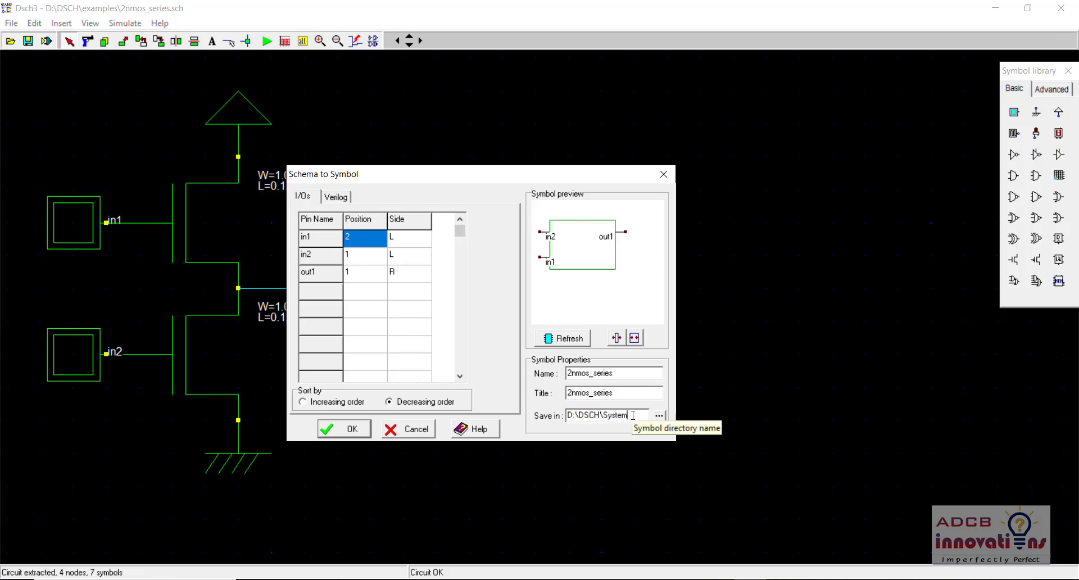
left_click(633, 414)
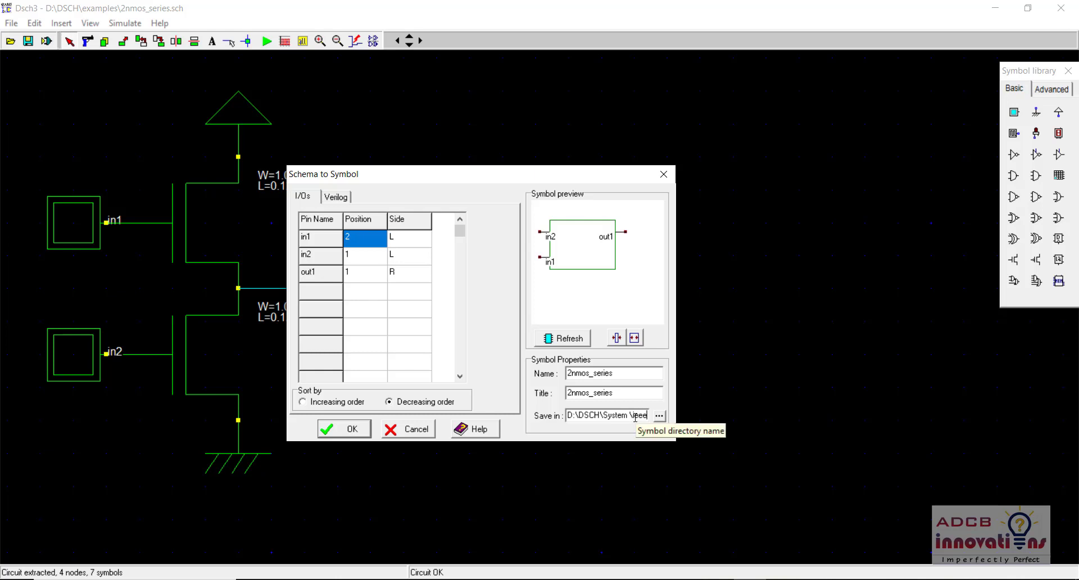
left_click(628, 415)
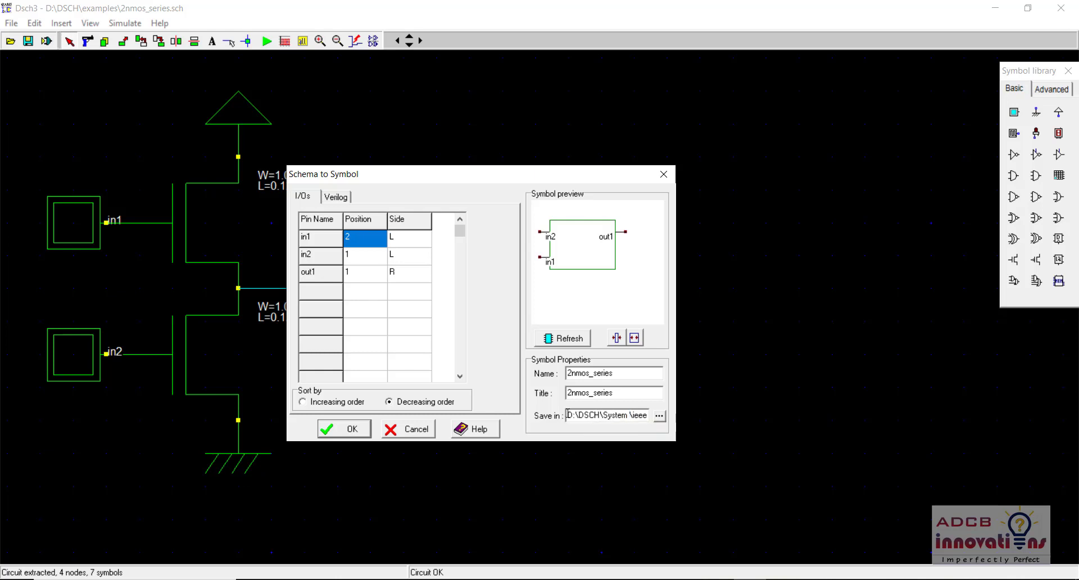
left_click_drag(569, 416, 656, 425)
left_click(630, 416)
Step: Confirm the 2nmos_series symbol in the ieee folder, then start a new blank schematic
left_click(336, 432)
left_click(11, 23)
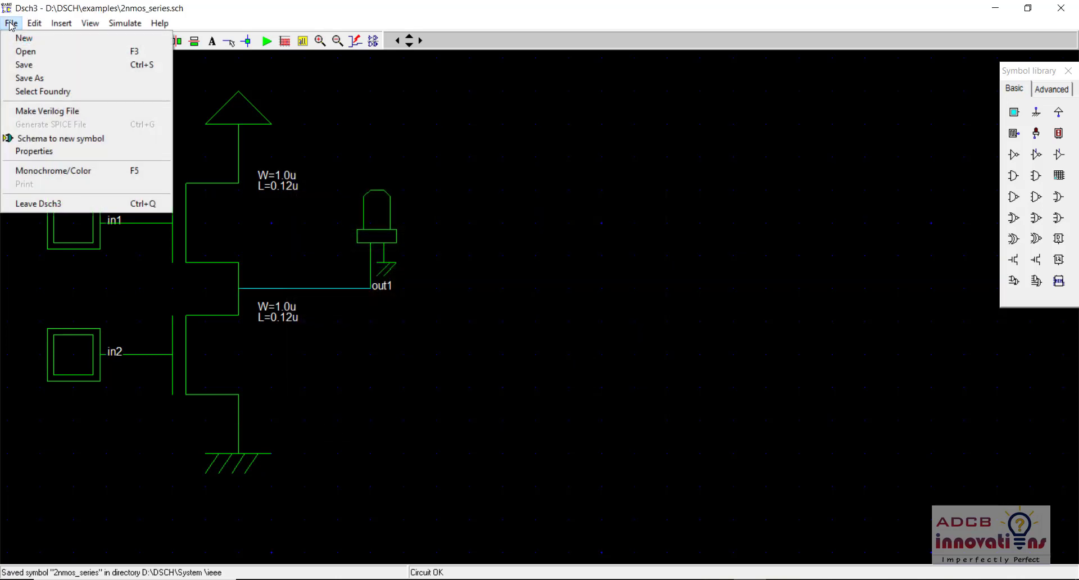
left_click(21, 39)
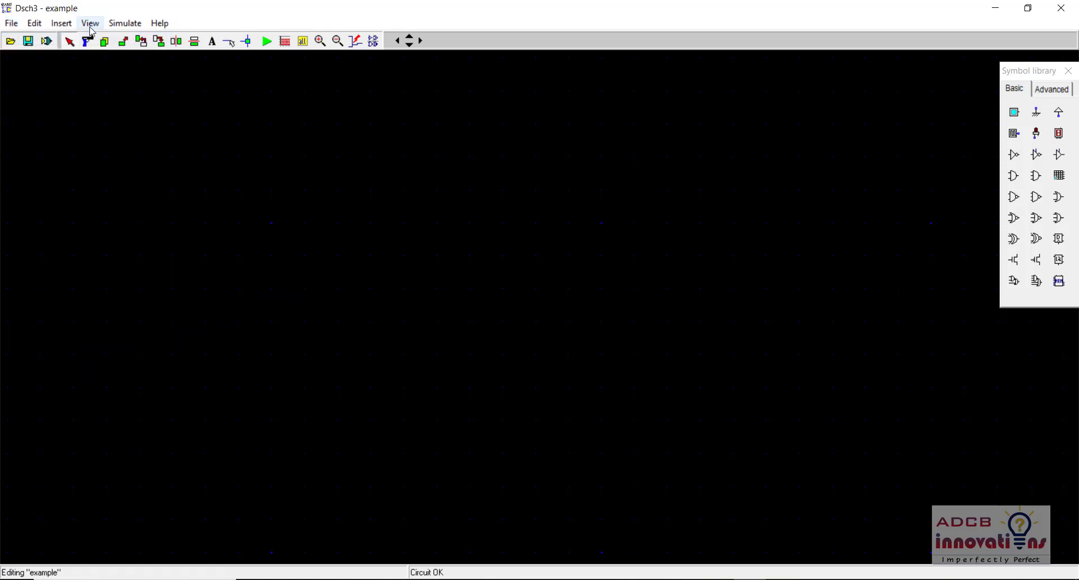
Step: Insert the recent 2nmos_series.sym symbol and place it on the canvas
left_click(63, 24)
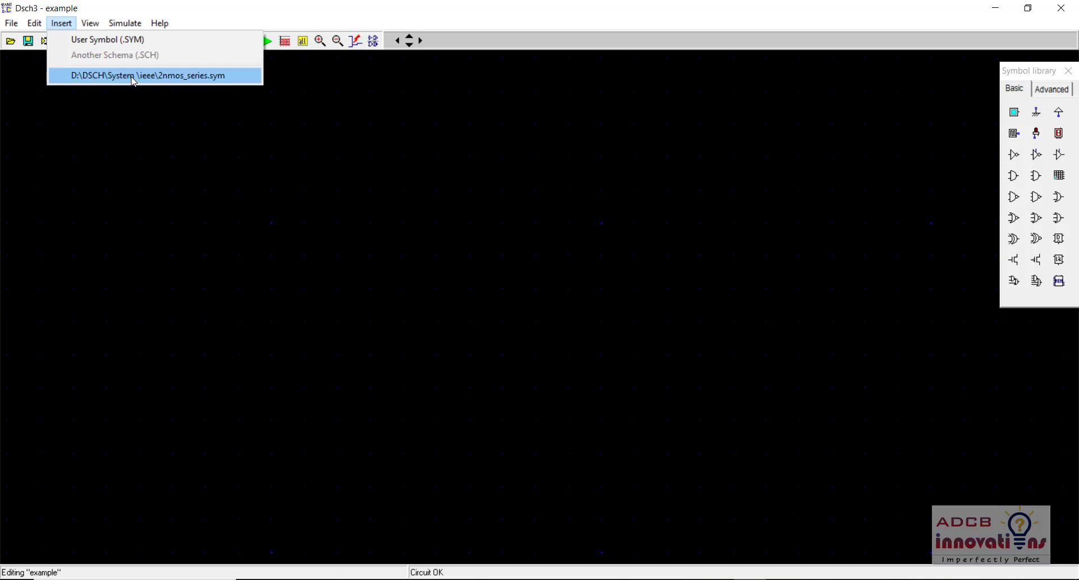
left_click(164, 80)
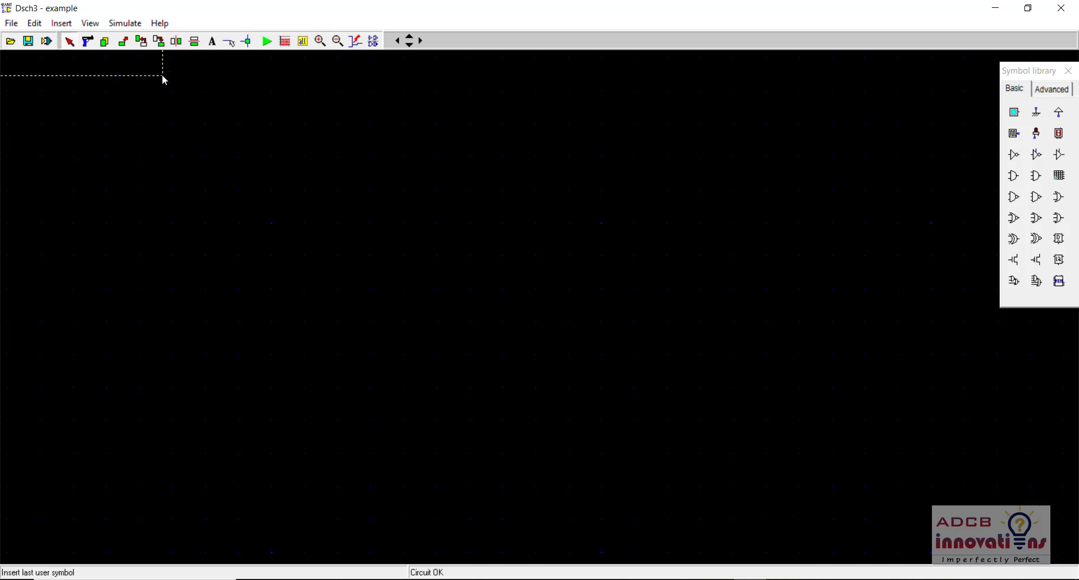
left_click(626, 369)
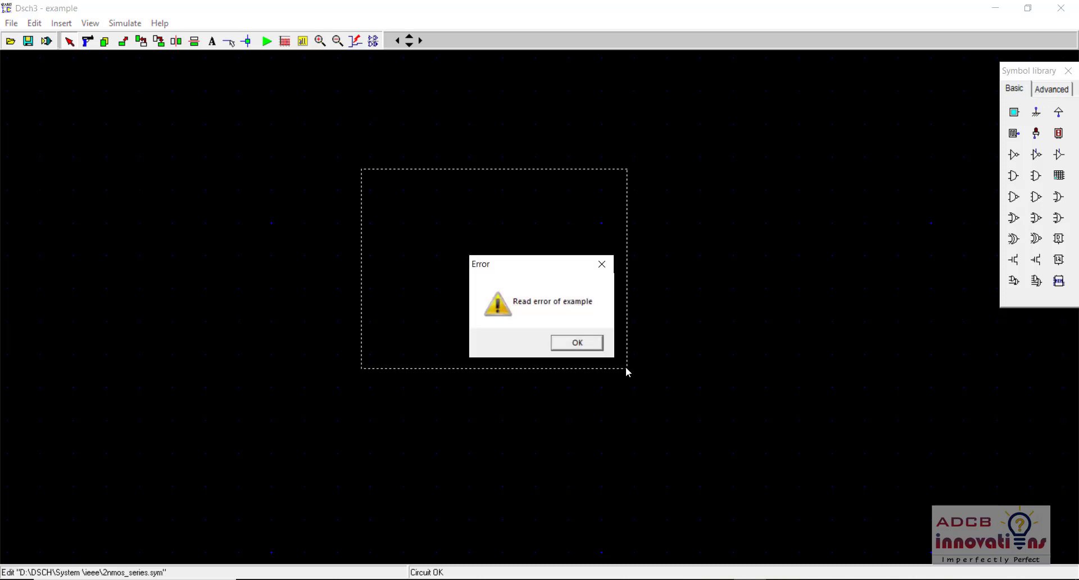
Step: Dismiss the read error and save the empty schematic as symbol sym2 in D:\DSCH\System
left_click(579, 344)
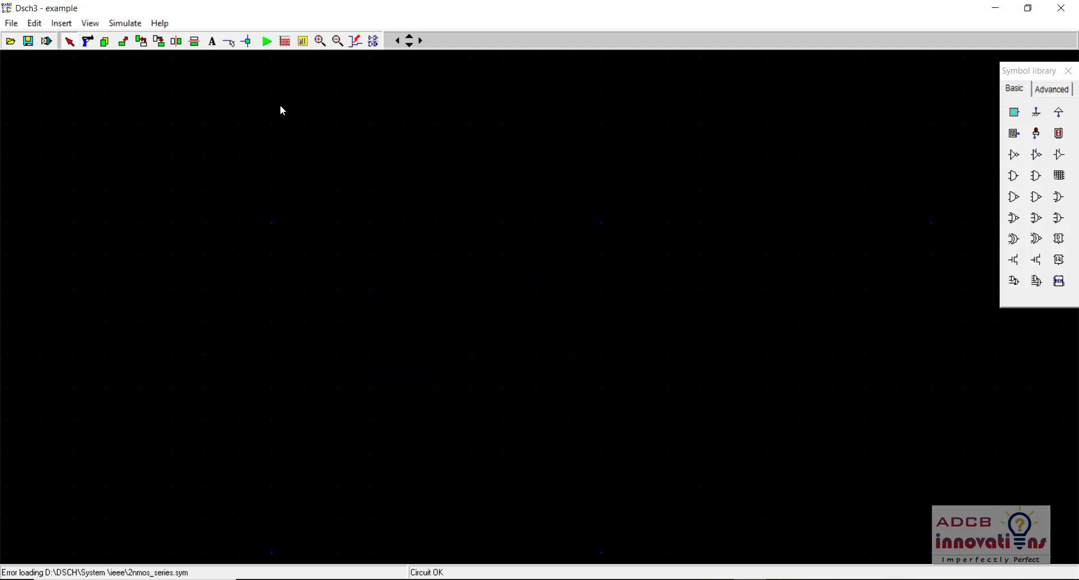
left_click(11, 23)
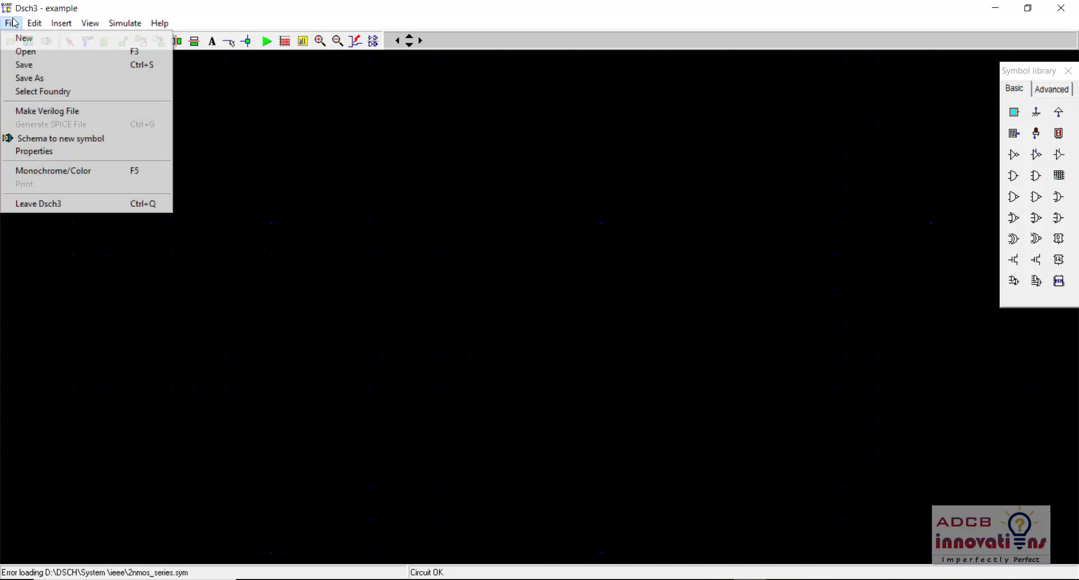
left_click(56, 139)
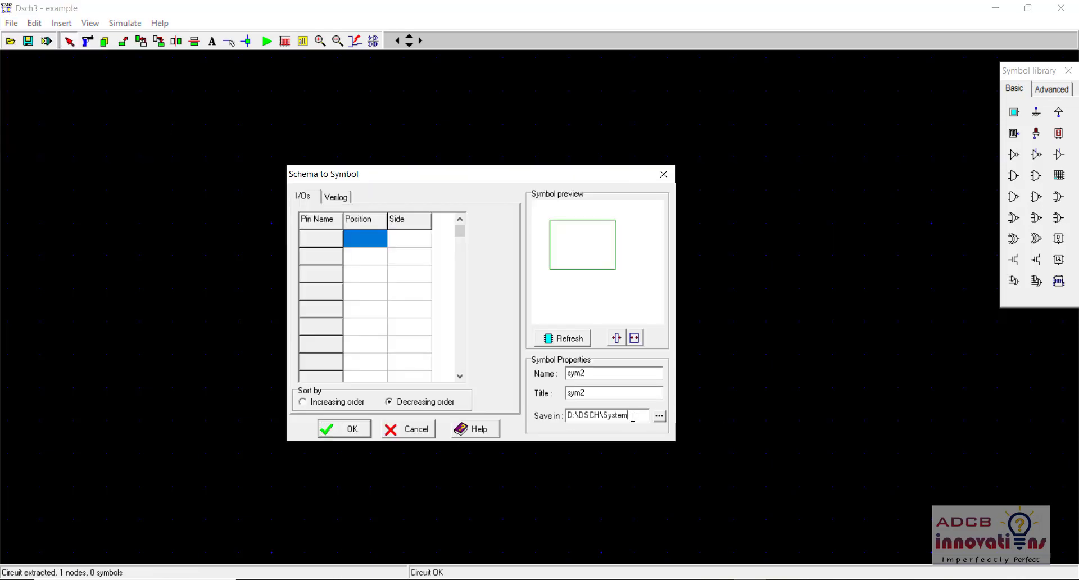
left_click_drag(632, 416, 562, 417)
left_click(354, 429)
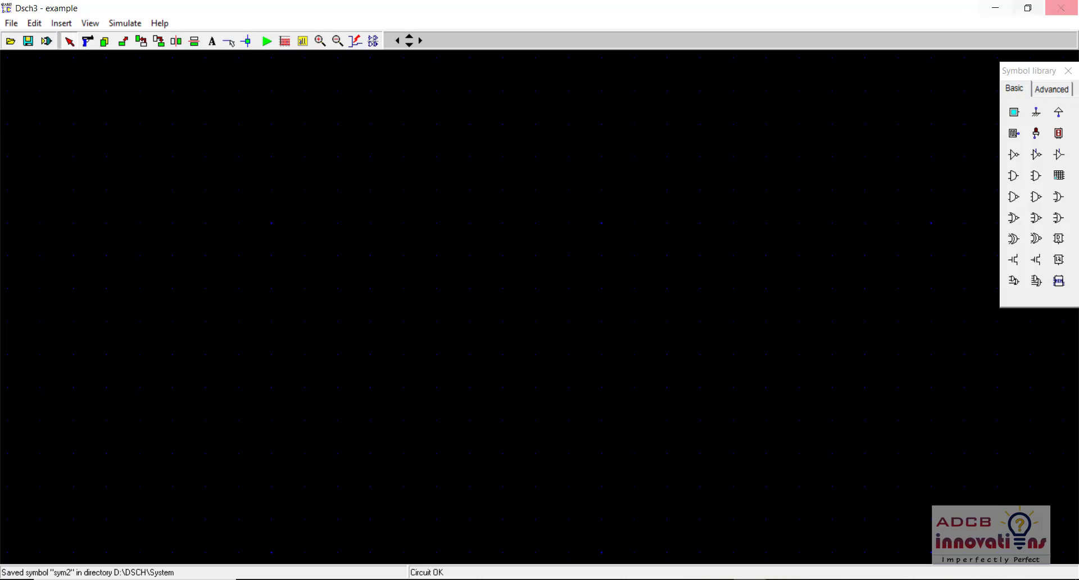
left_click(1060, 8)
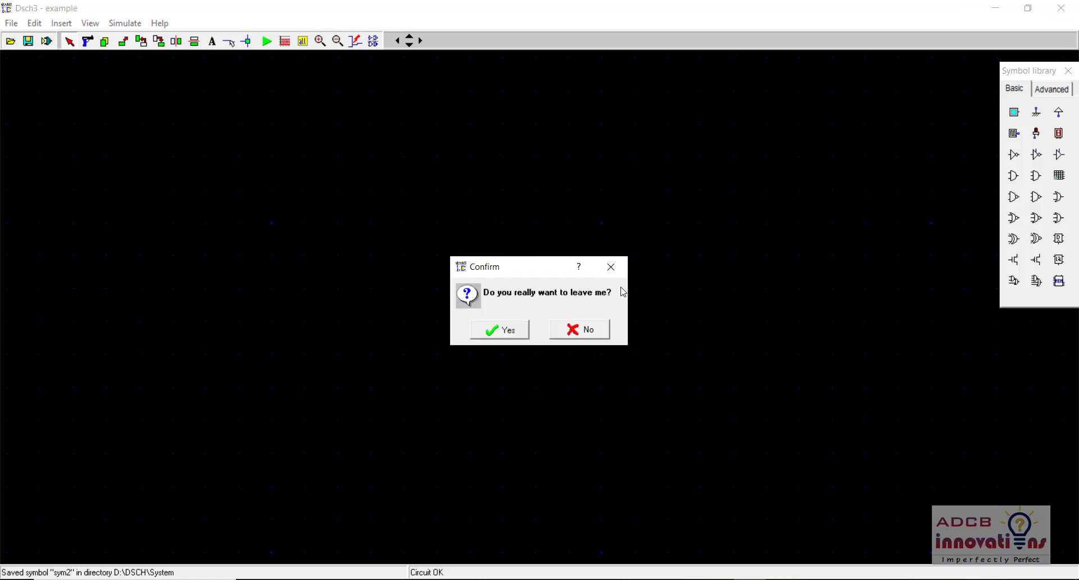
left_click(611, 267)
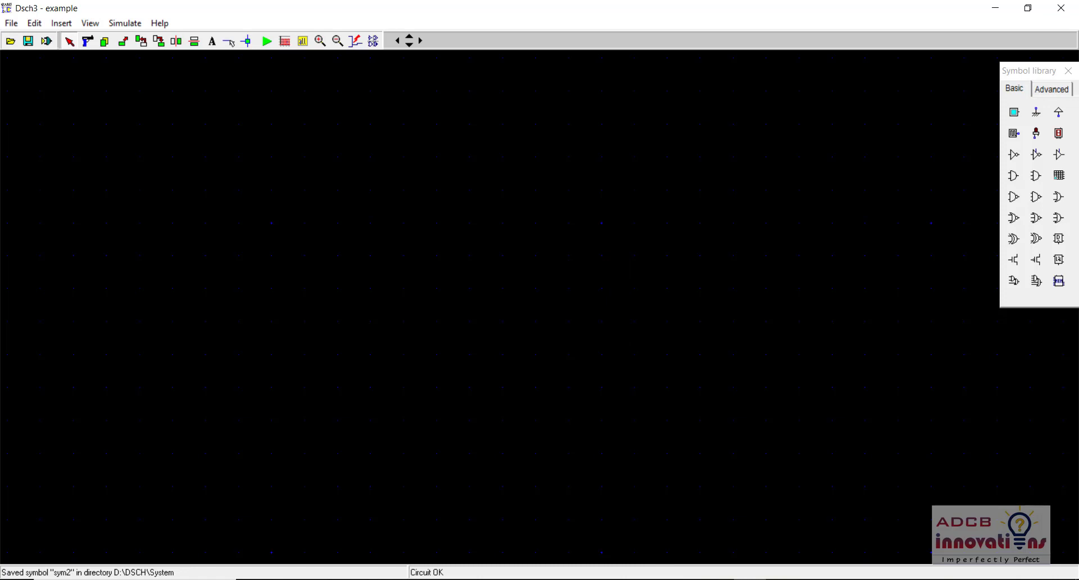
left_click(826, 388)
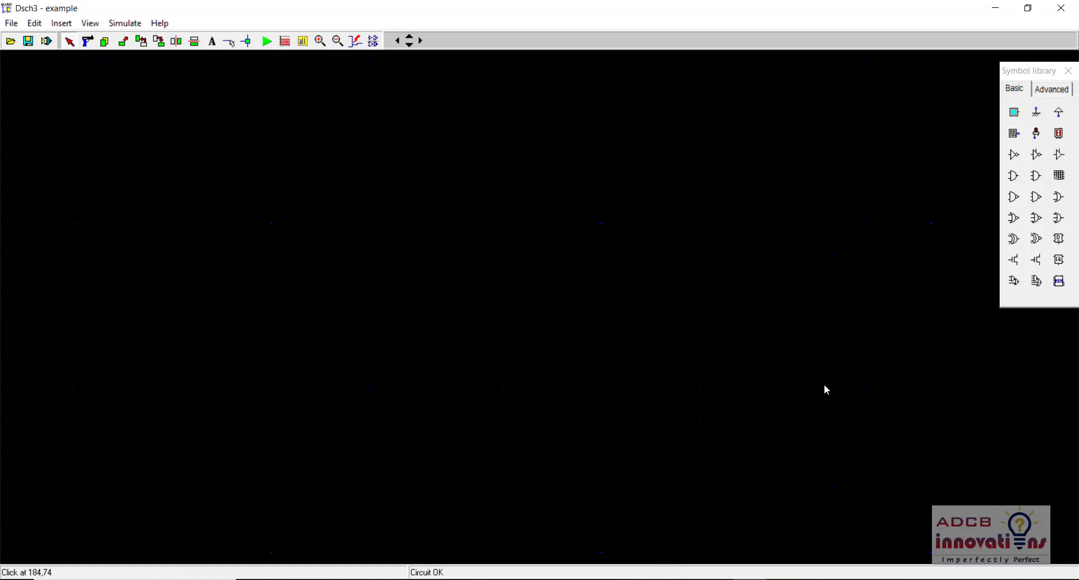